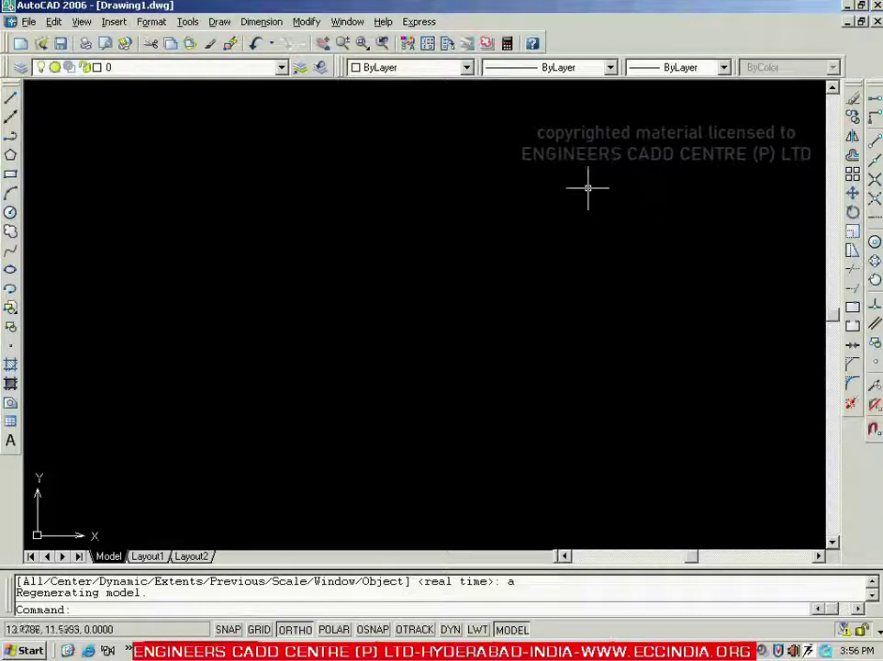
- Start the workbook's H outline with the Line command in the lower left of the drawing, going 4 units right and 3 units up
key(alt+Tab)
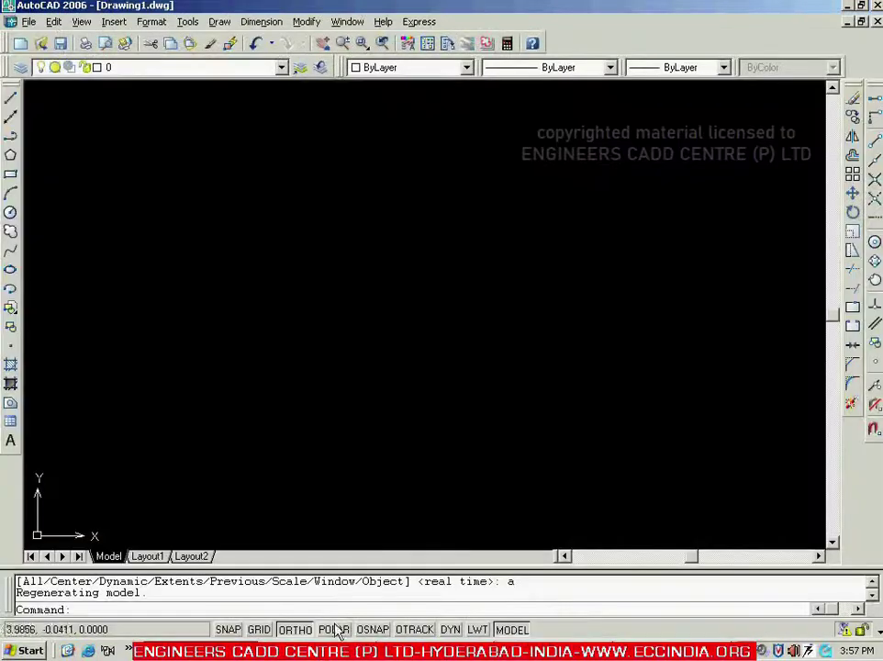
text(l)
key(Return)
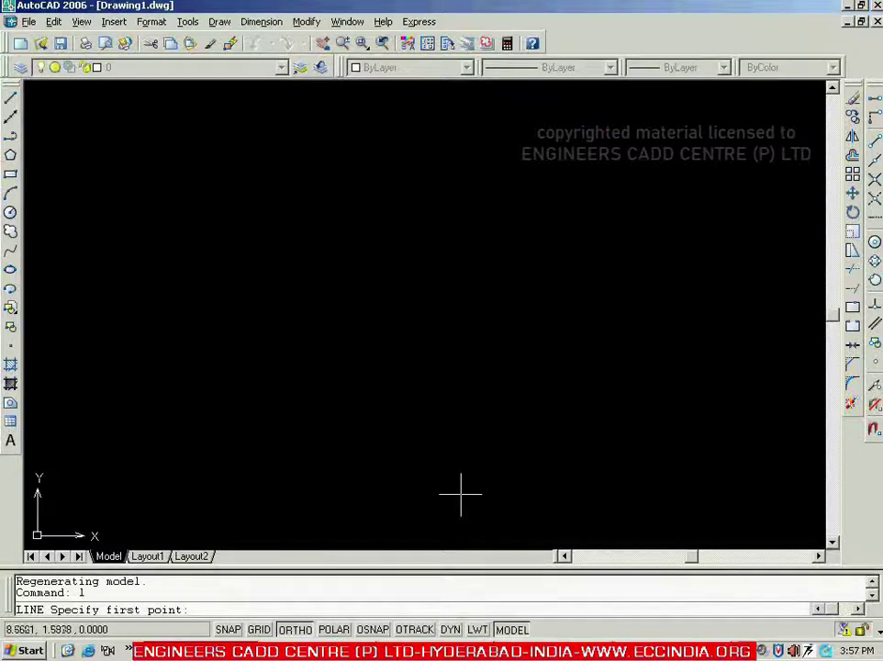
click(243, 429)
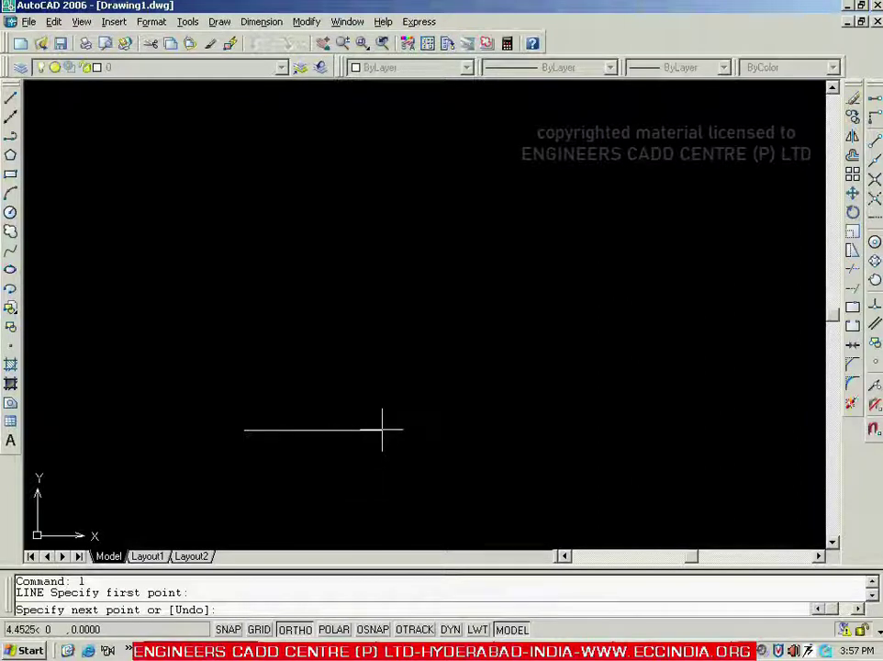
text(4)
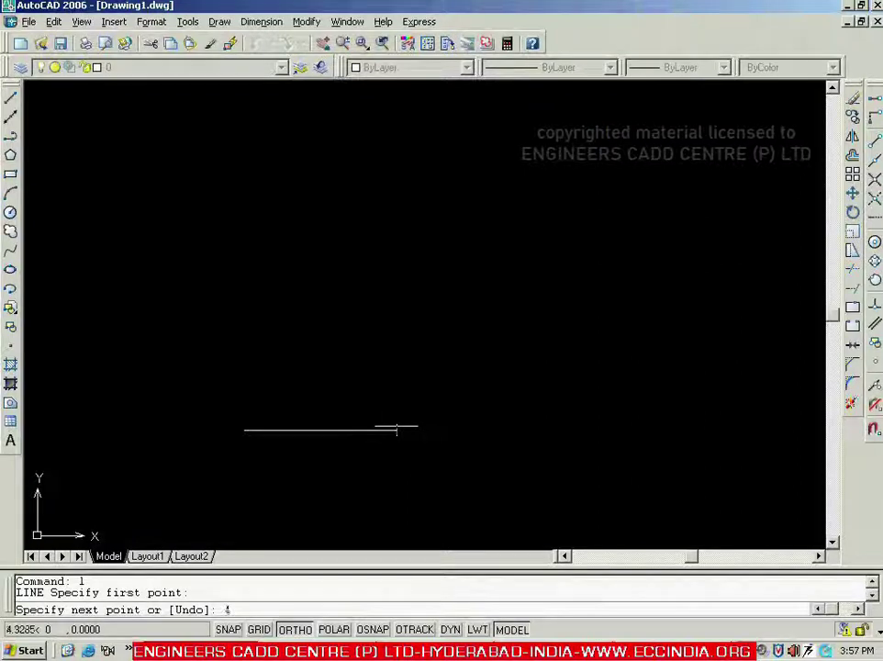
key(Return)
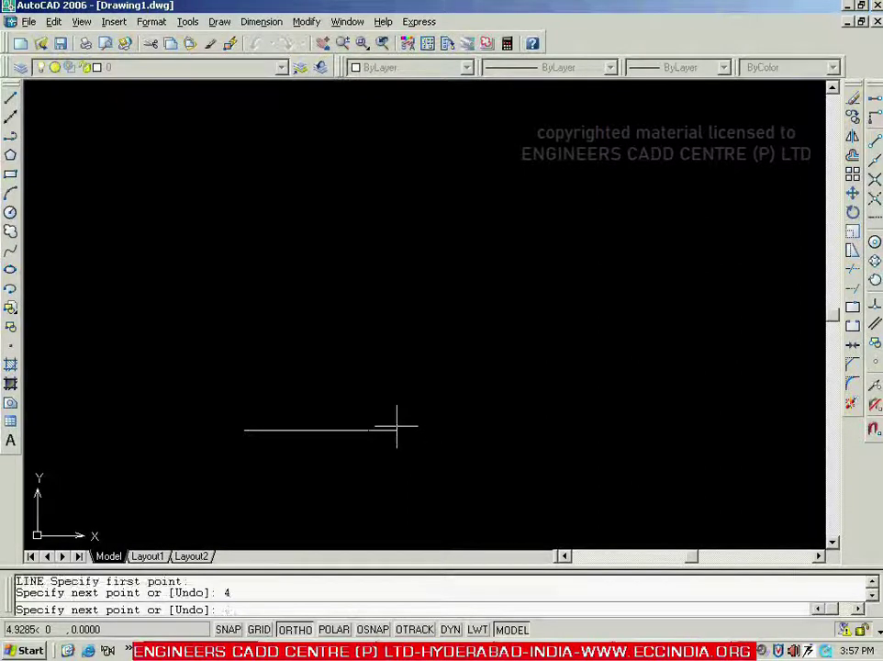
key(alt+Tab)
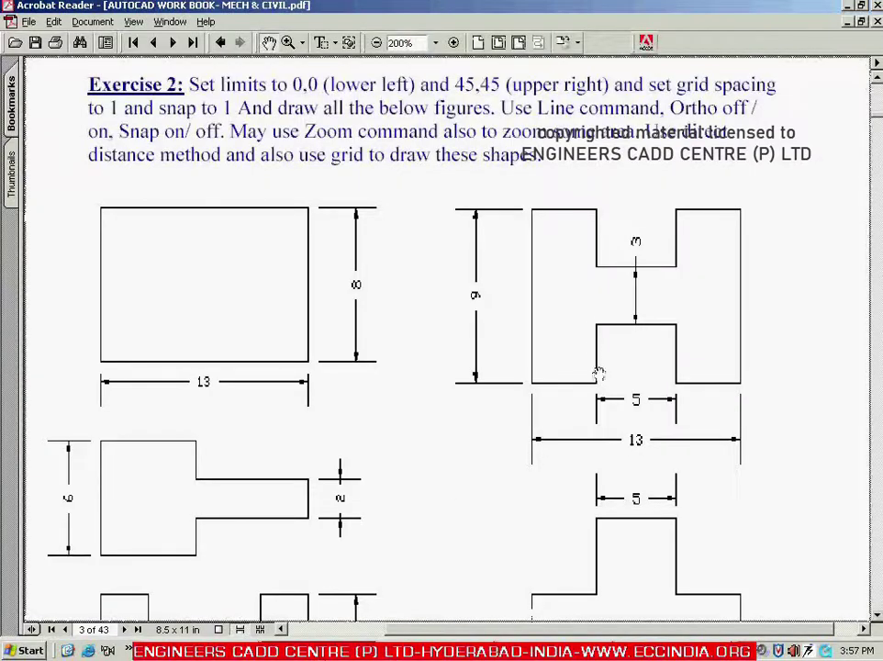
key(alt+Tab)
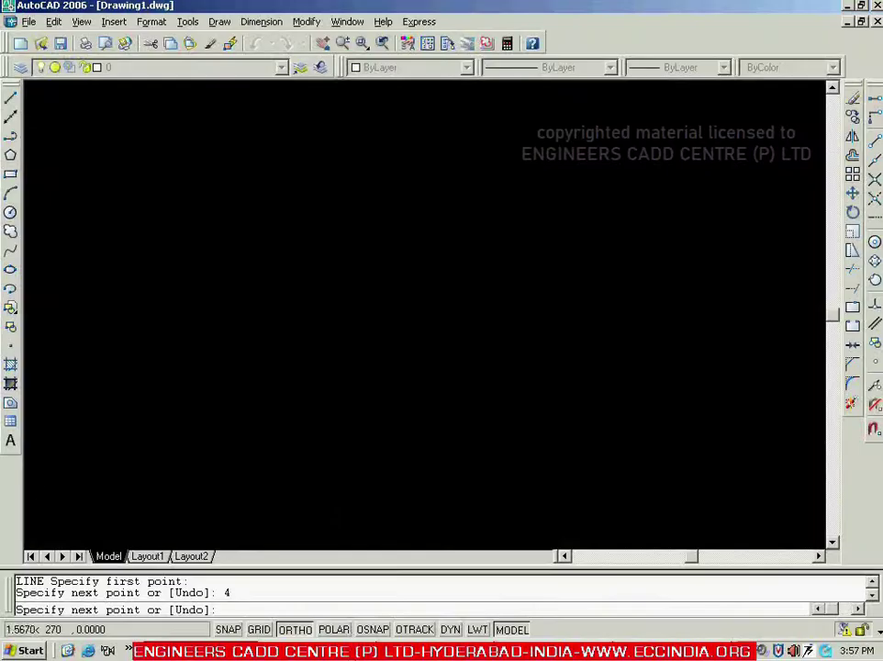
text(3)
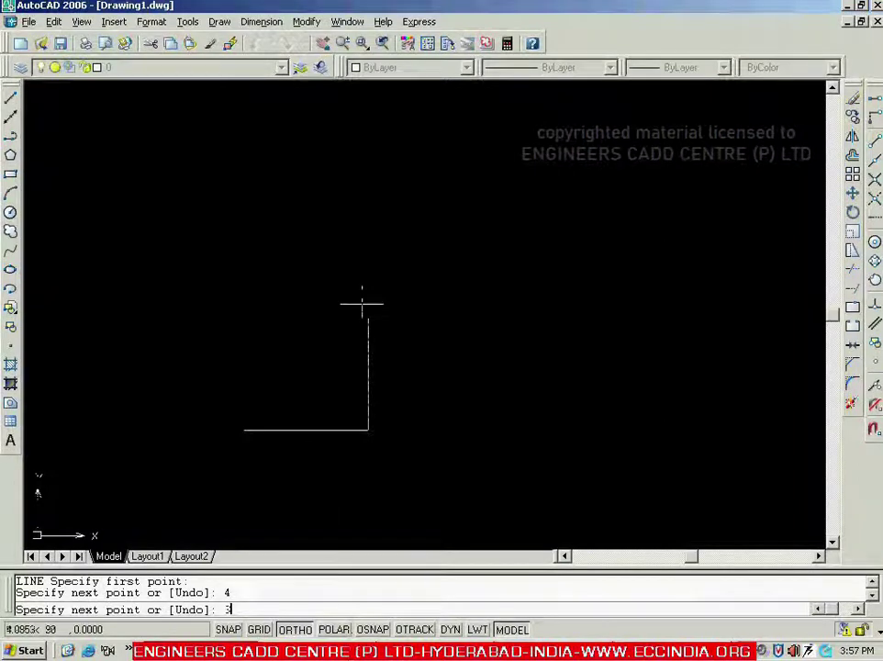
key(Return)
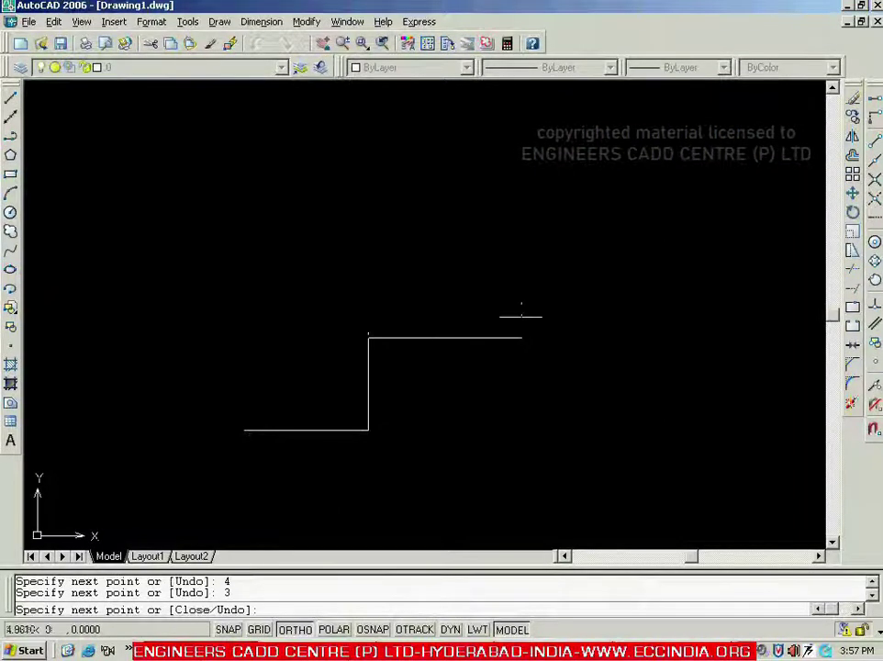
- Complete the H outline's lower notch by continuing the line 5 units right and 3 units down
key(alt+Tab)
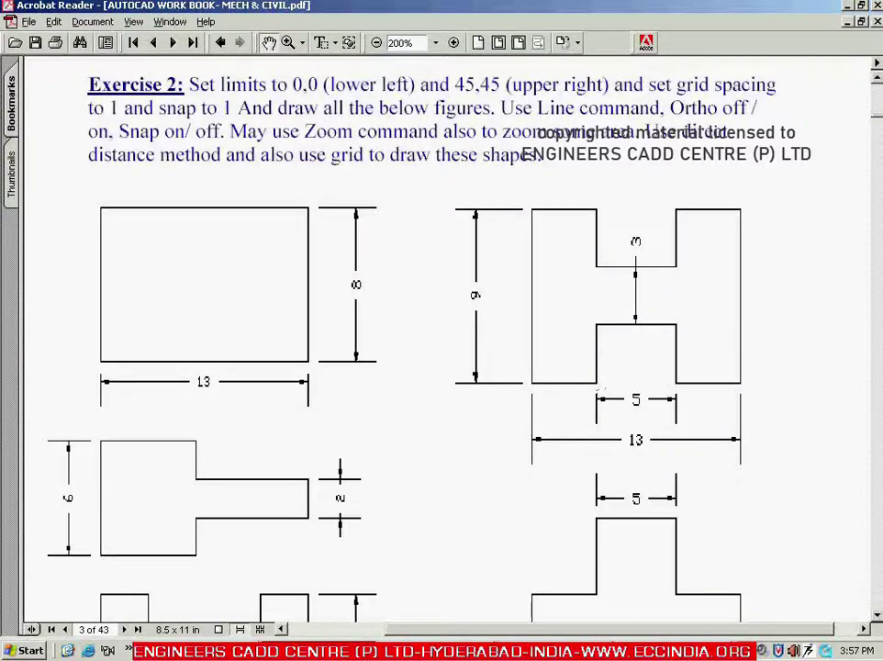
key(alt+Tab)
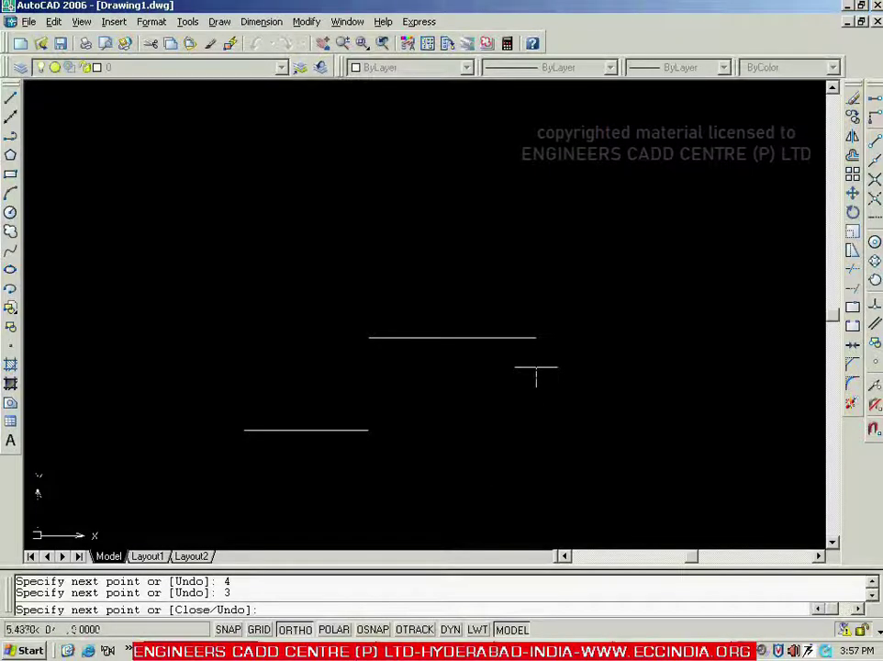
text(5)
key(Return)
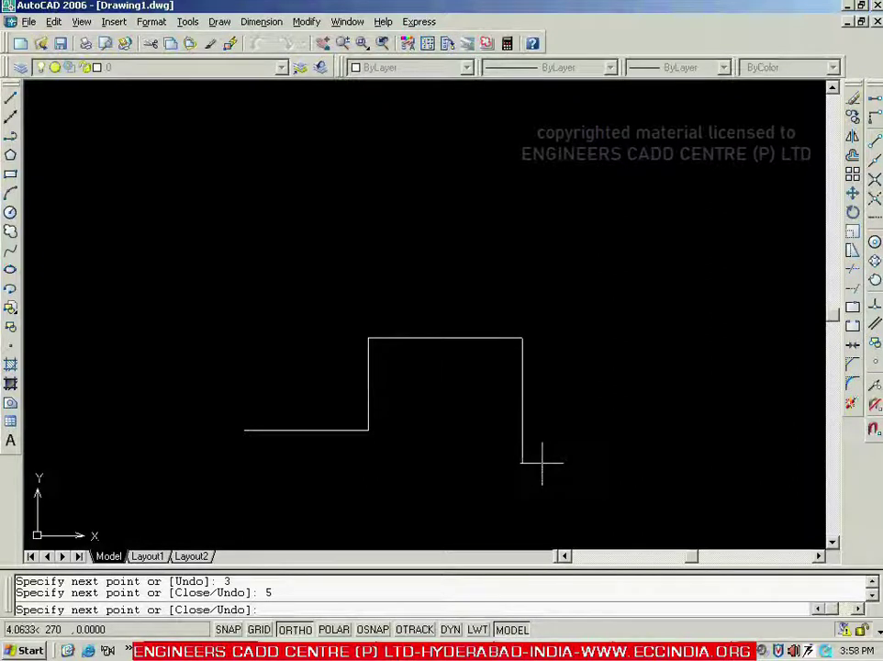
text(3)
key(Return)
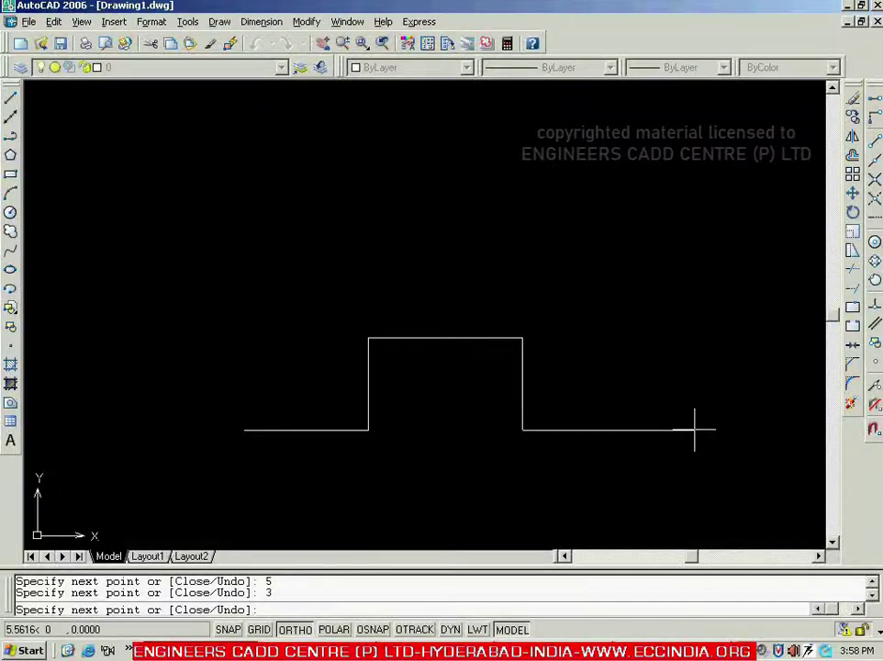
- Continue the outline 4 units right and 9 units up to form the right leg's base and outer side
key(alt+Tab)
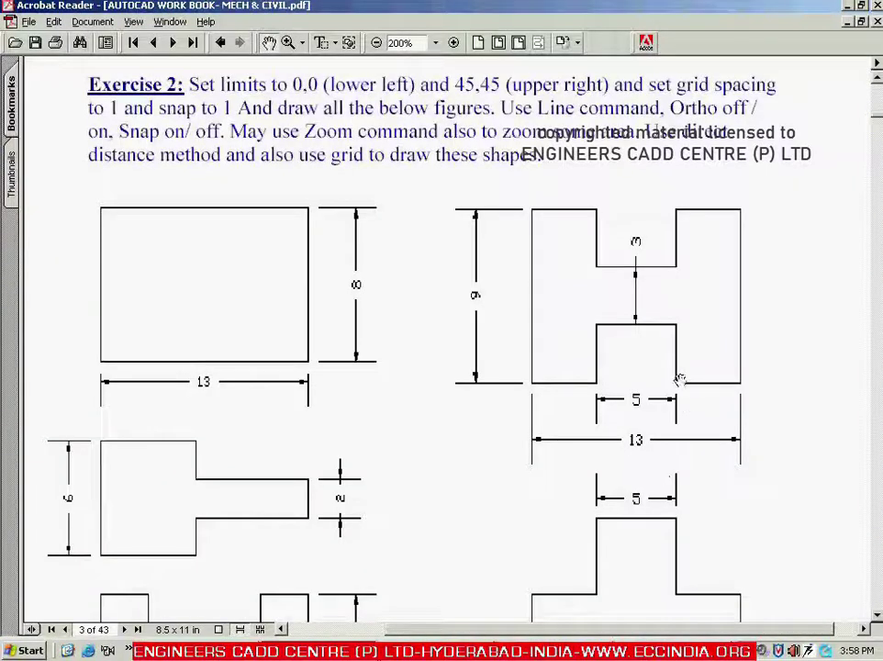
key(alt+Tab)
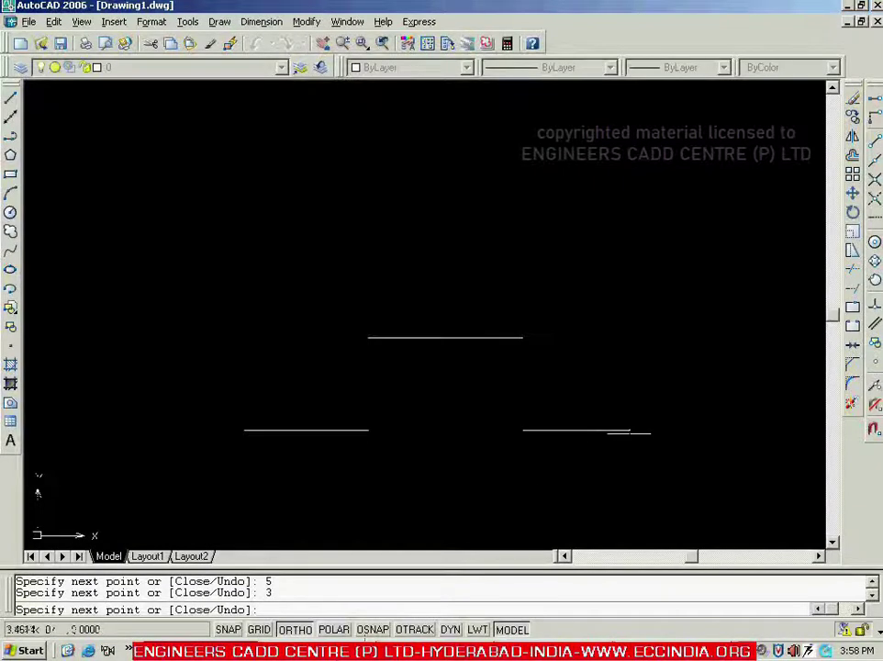
text(4)
key(Return)
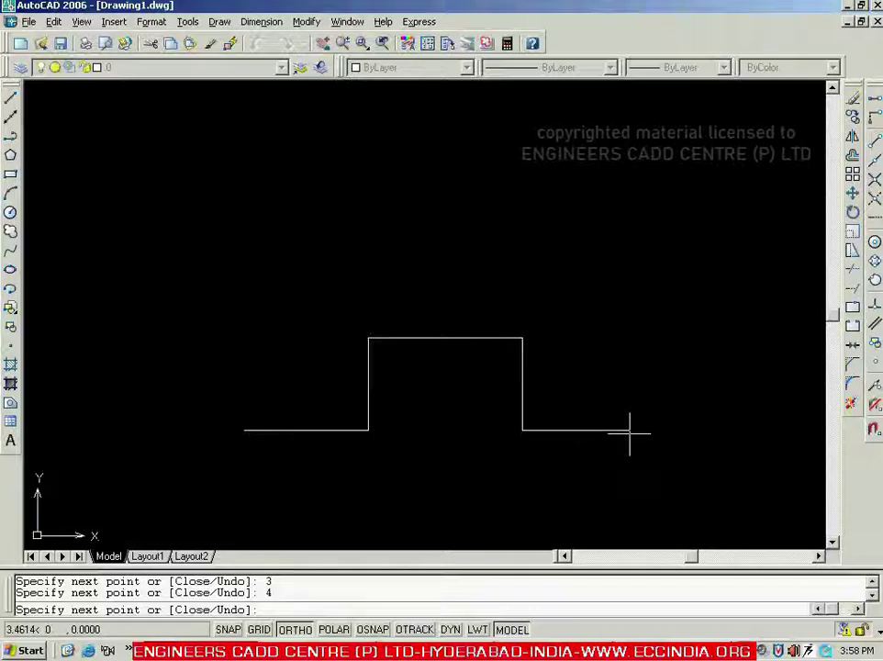
key(alt+Tab)
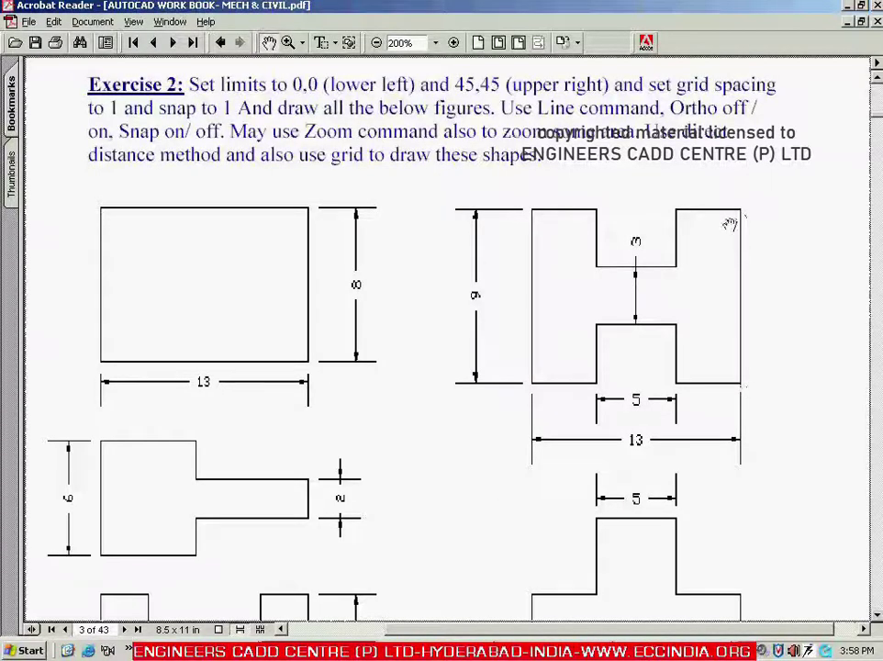
key(alt+Tab)
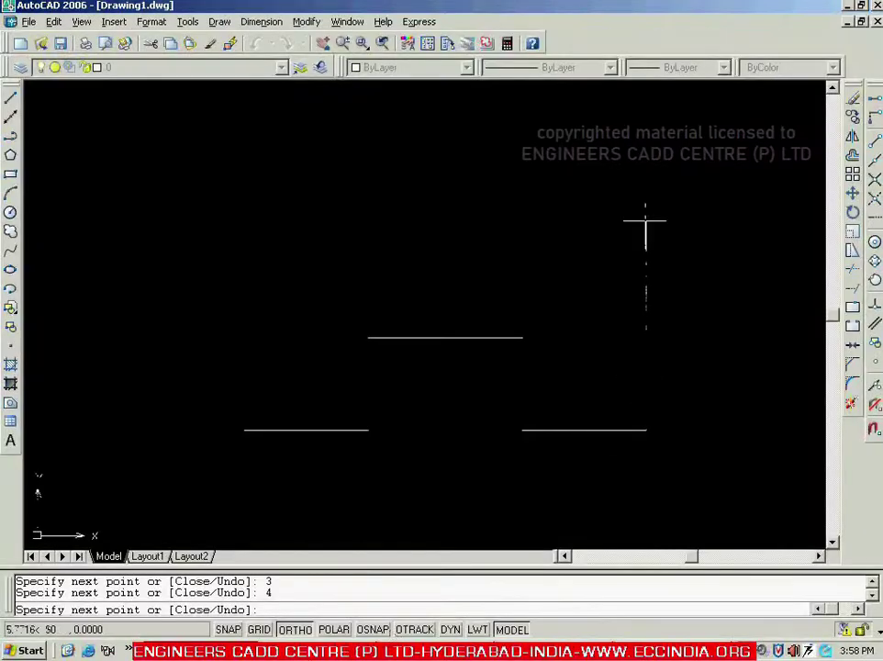
text(9)
key(Return)
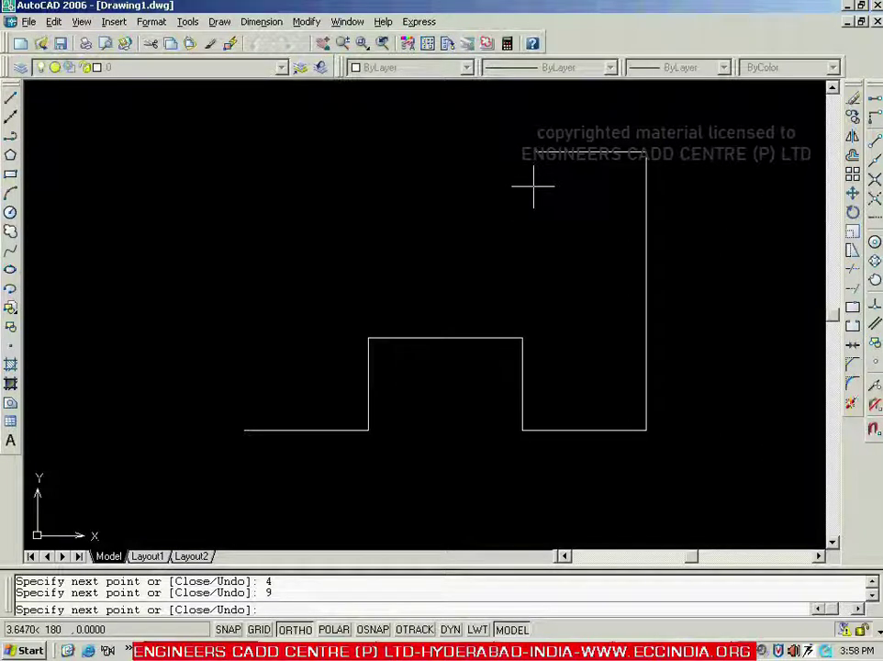
- Draw the right leg's top and the upper notch: 4 units left, 3 down, 5 left and 3 up
text(4)
key(Return)
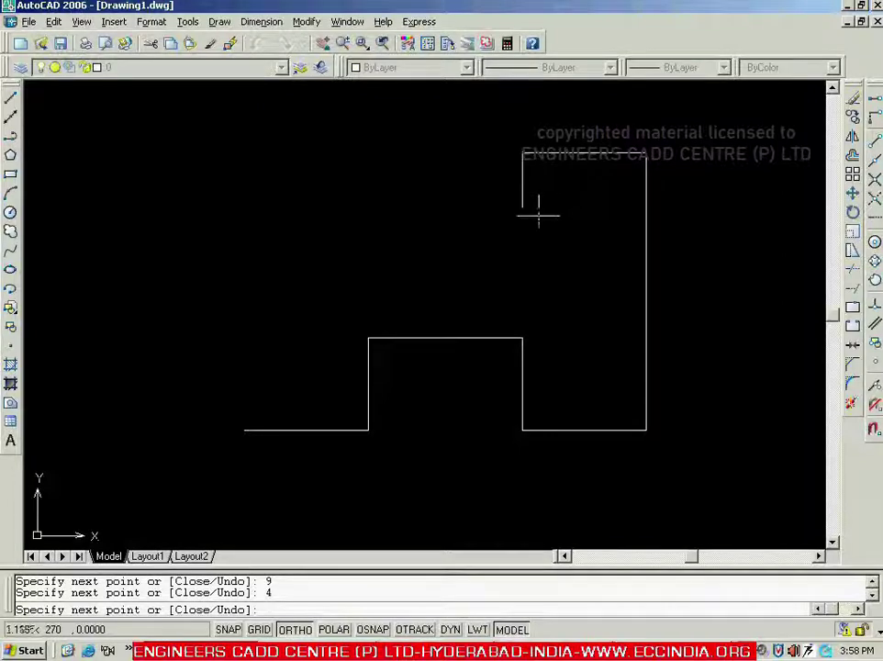
text(3)
key(Return)
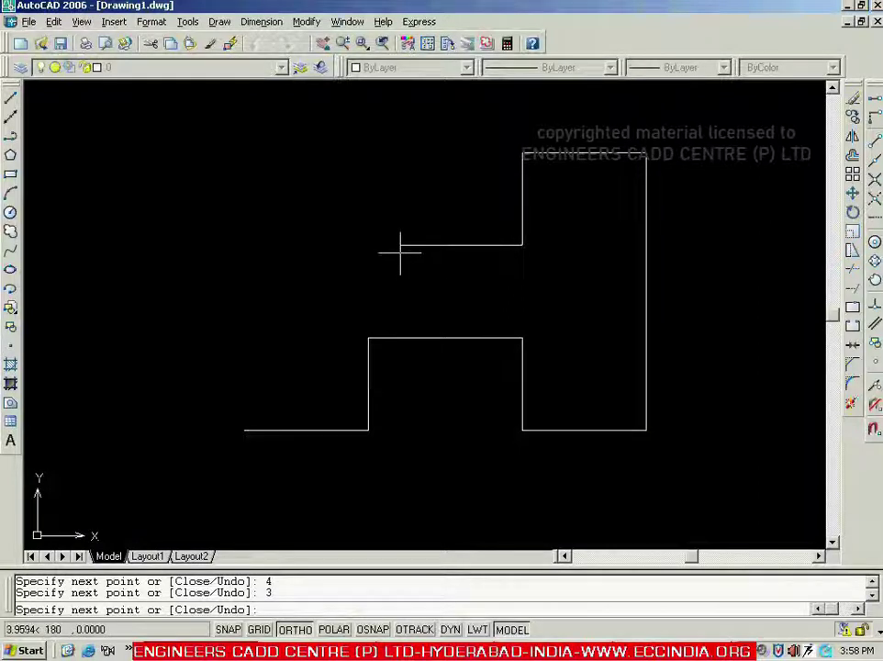
text(5)
key(Return)
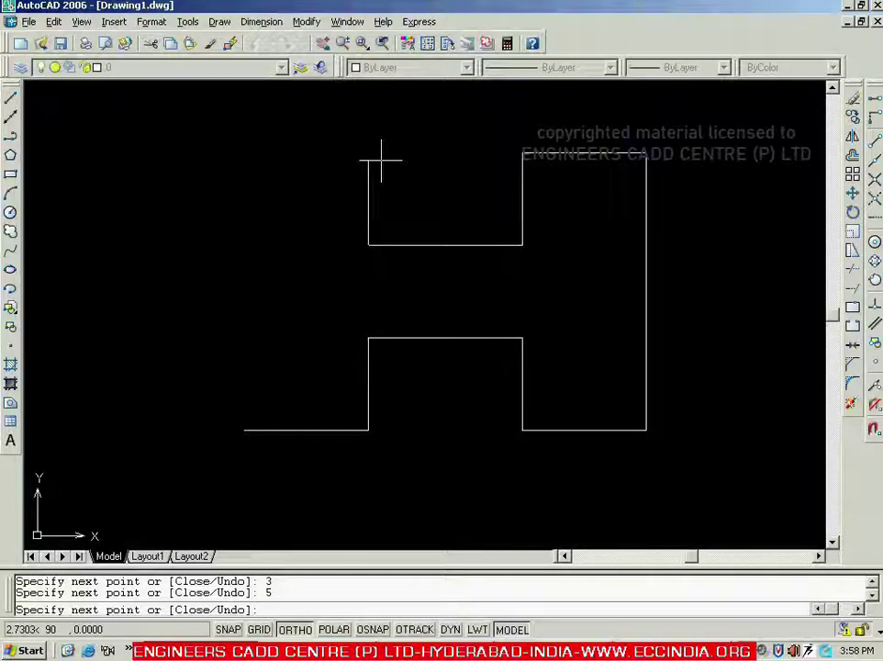
text(3)
key(Return)
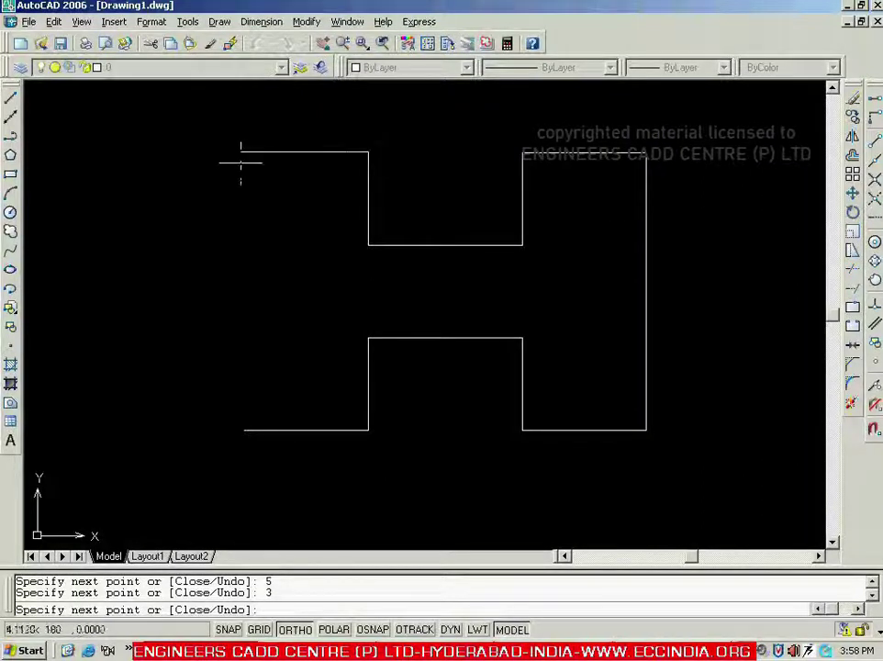
- Finish the H outline with lines 4 units left and 9 units down, and close it at the starting point
text(4)
key(Return)
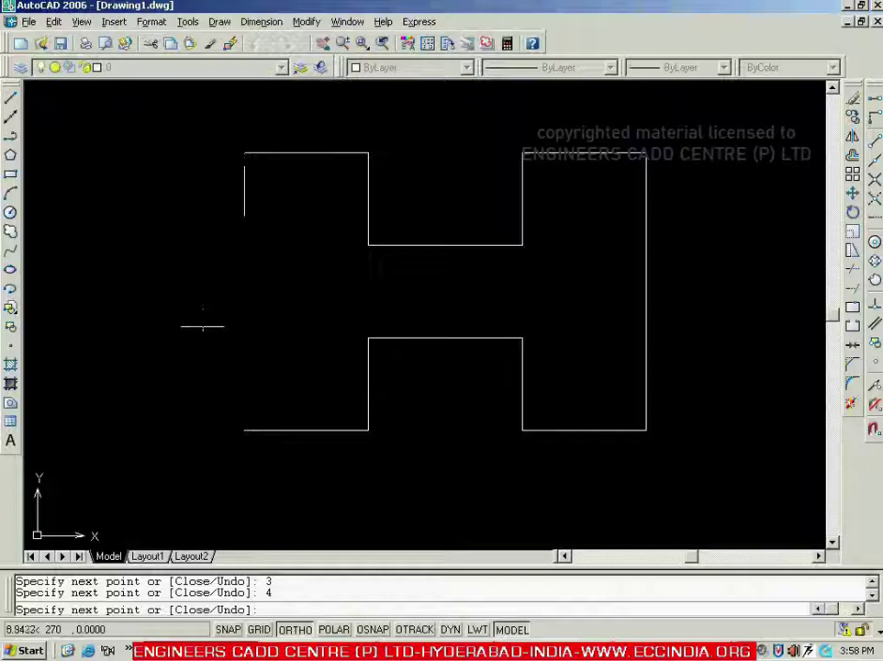
text(9)
key(Return)
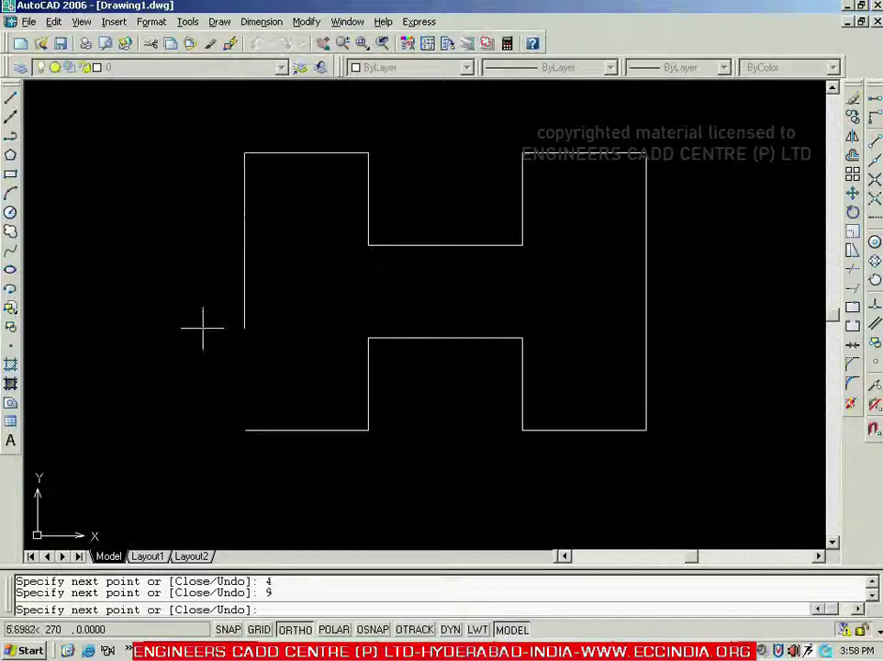
text(c)
key(Return)
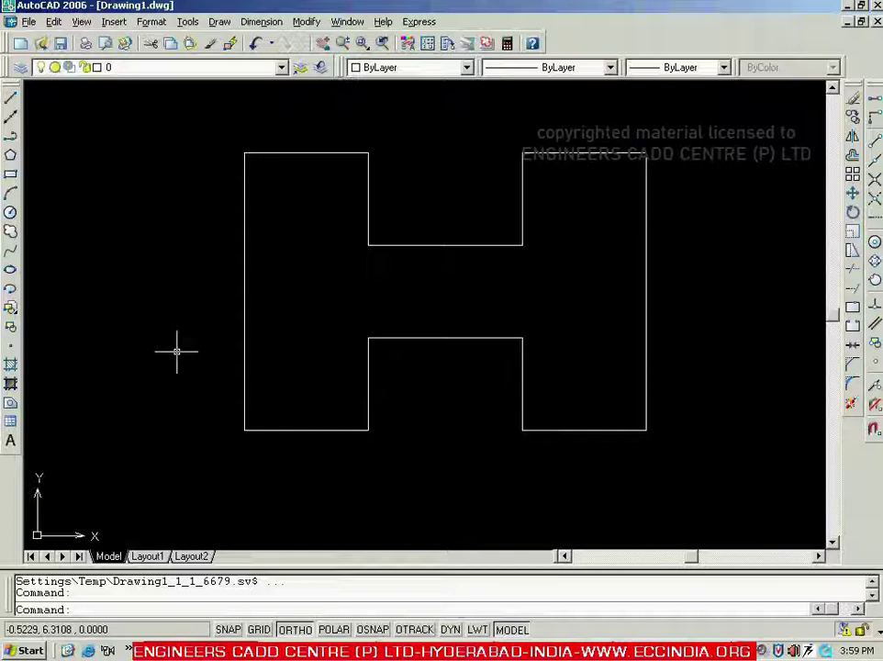
- Erase the entire H outline from the drawing
click(211, 128)
click(676, 457)
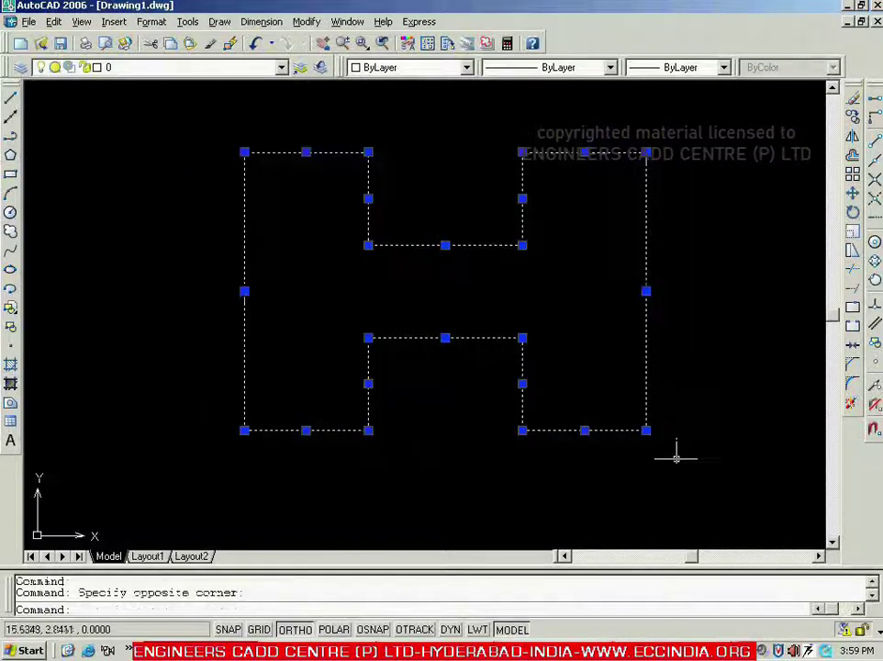
key(Delete)
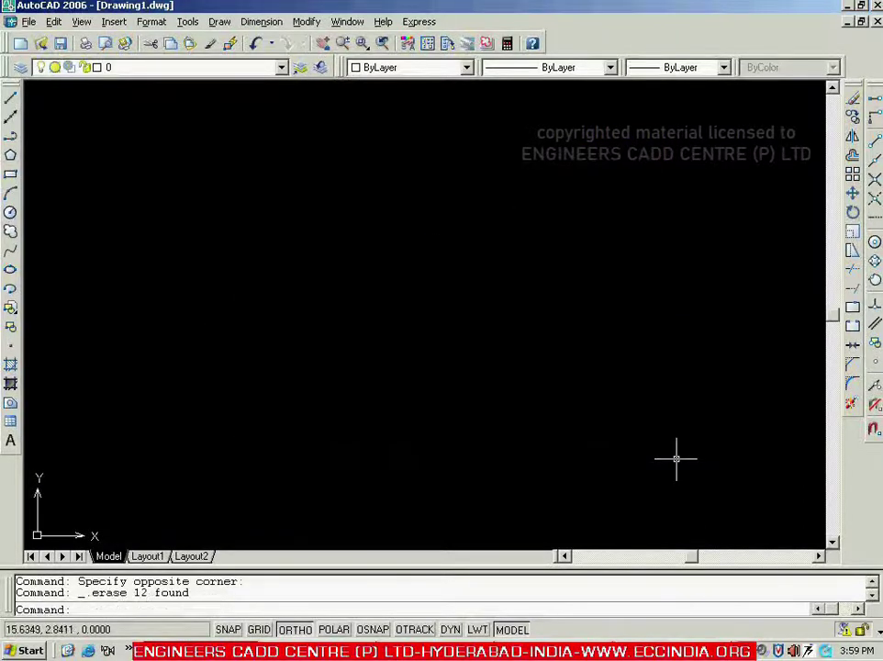
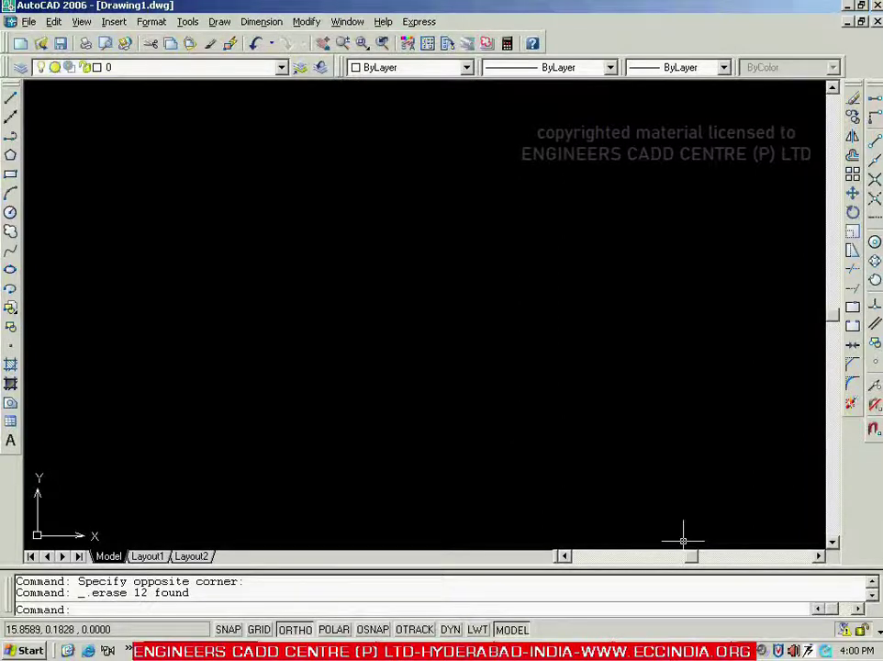
- Set the drawing limits to a lower left corner of 0,0 and an upper right corner of 5,5
key(alt+Tab)
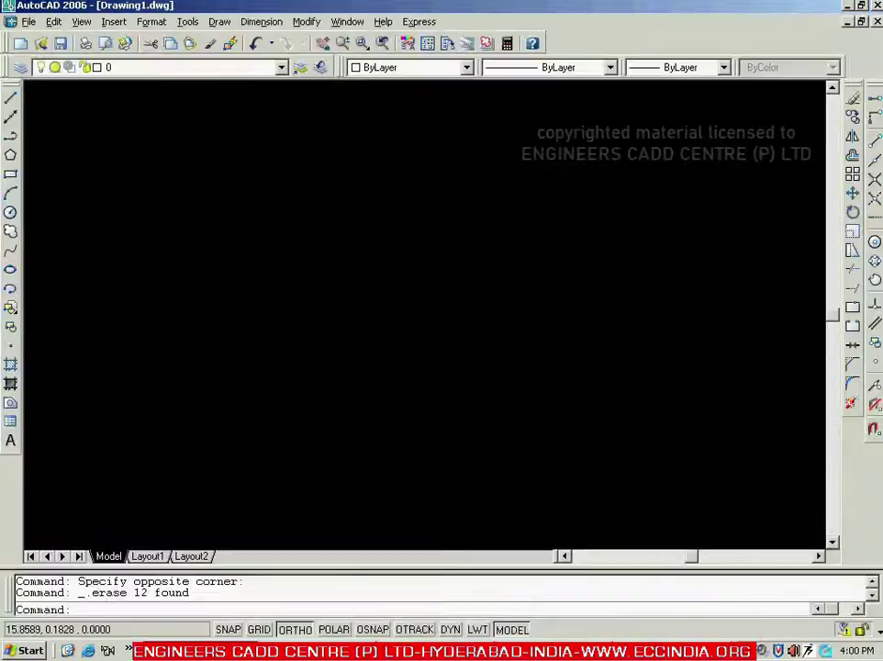
text(limit)
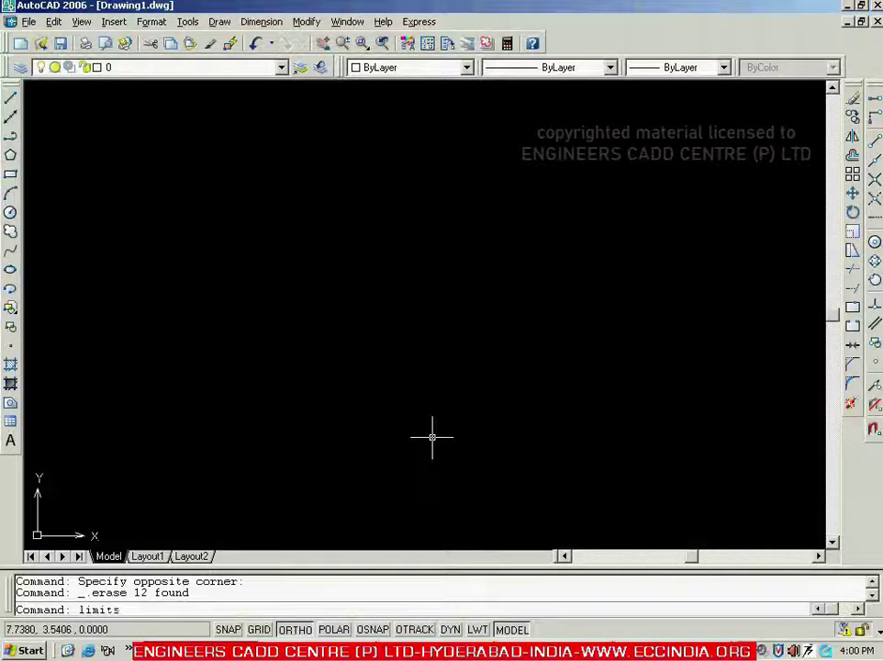
text(s)
key(Return)
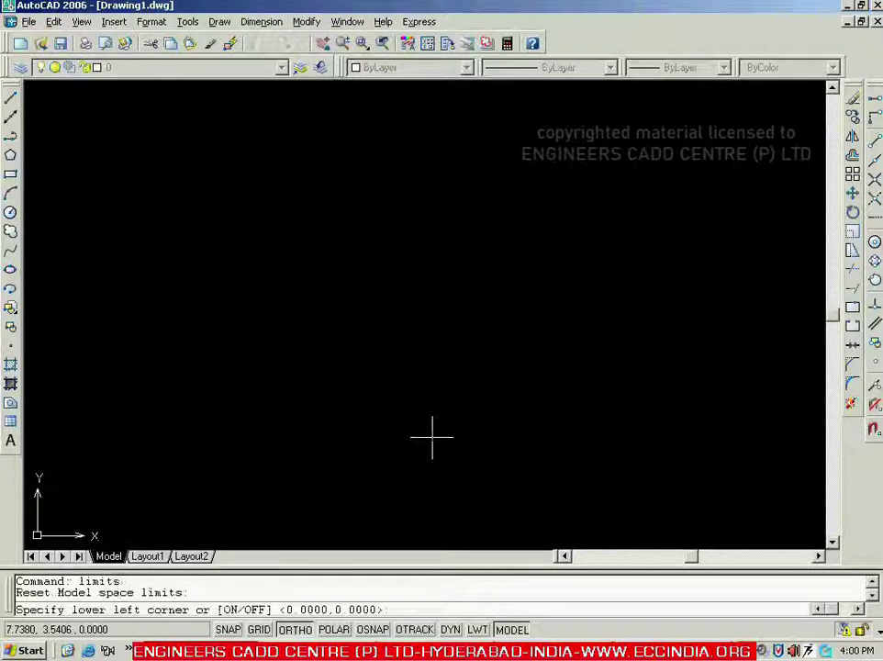
key(Return)
text(5.5)
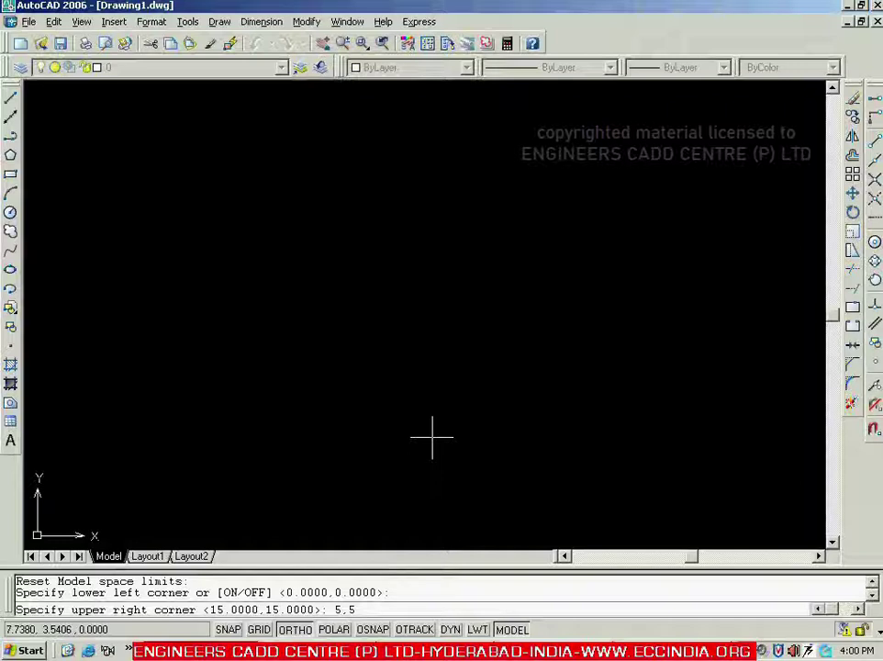
key(Return)
- Zoom the view with the All option to fit the new drawing limits
text(z)
key(Return)
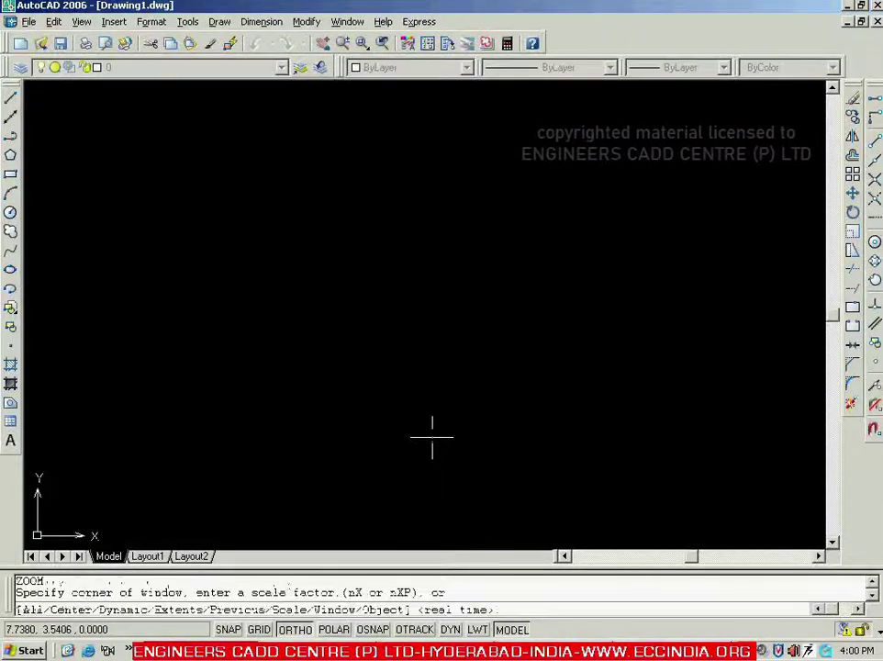
text(a)
key(Return)
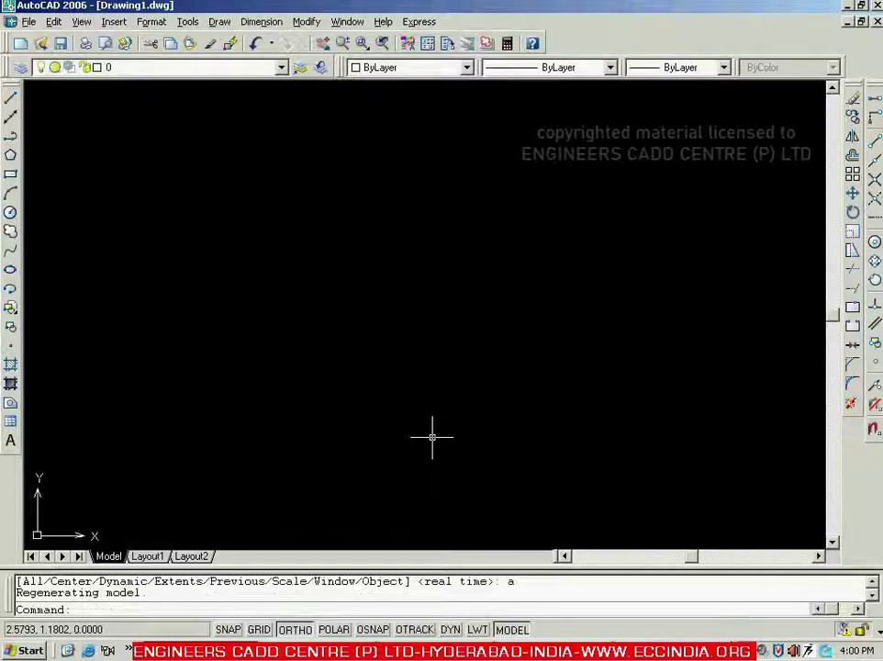
- Start a line near the lower left of the drawing and, following the figure in Word, draw the base 3 units to the right
key(Return)
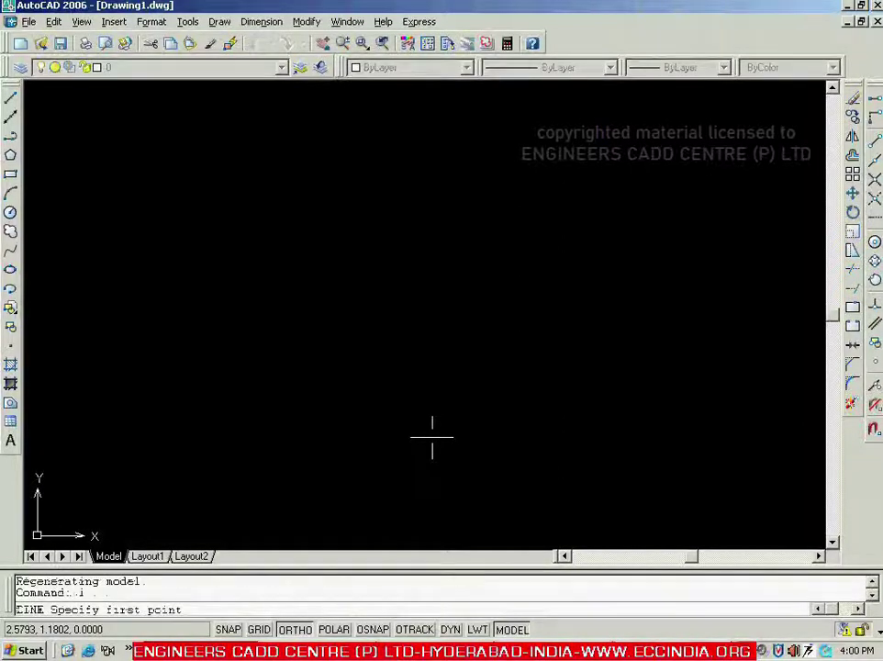
click(204, 451)
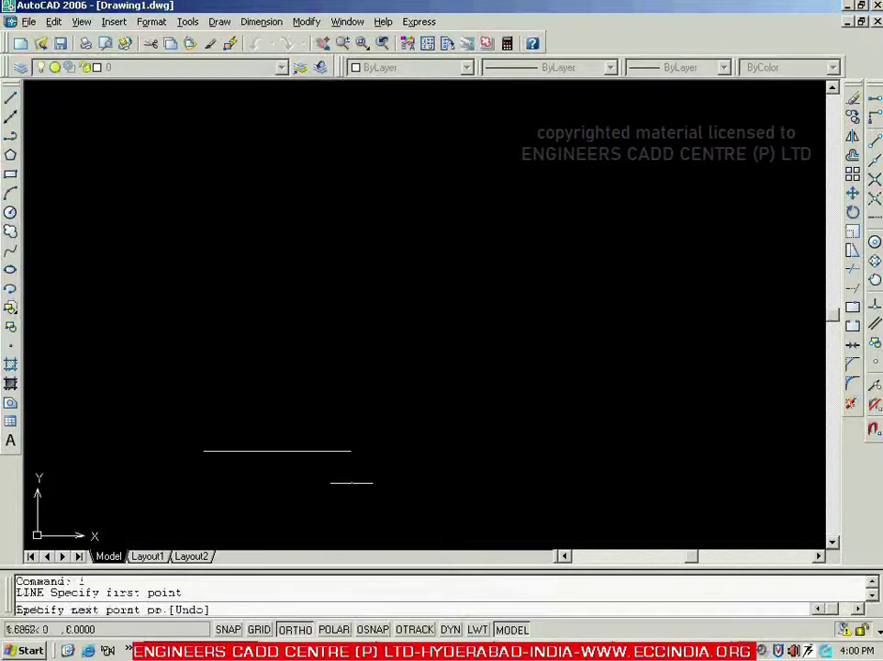
key(alt+Tab)
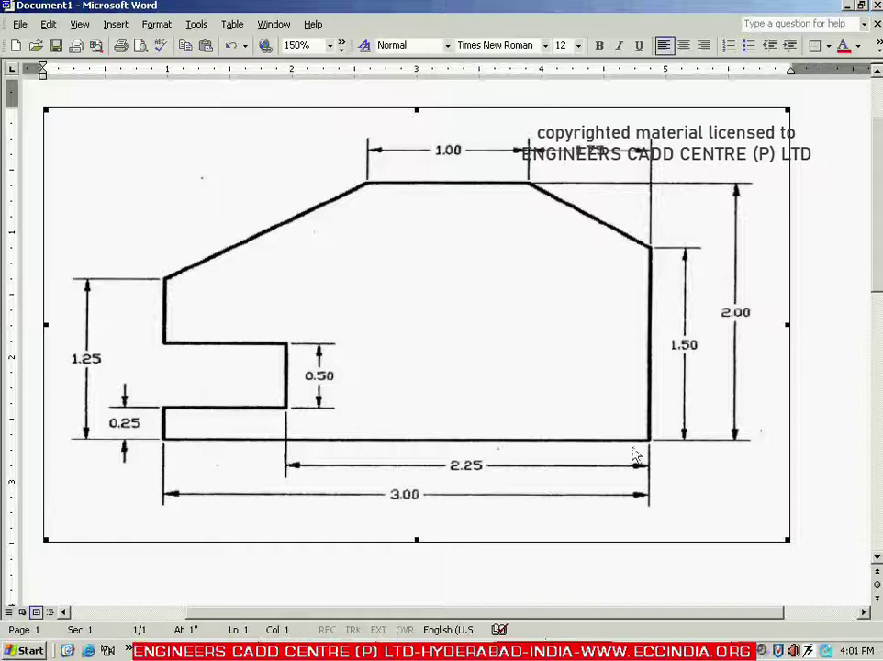
key(alt+Tab)
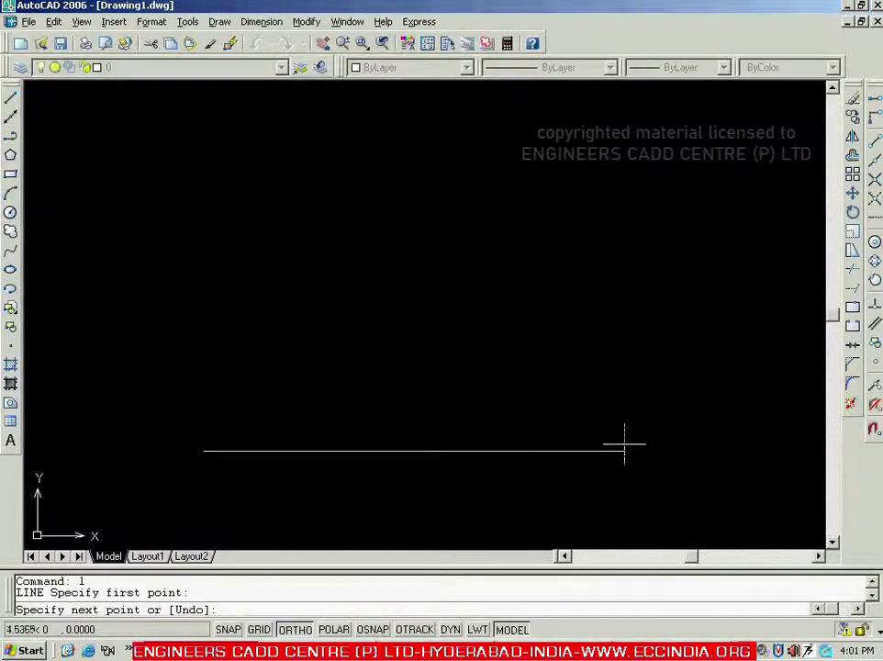
text(3)
key(Return)
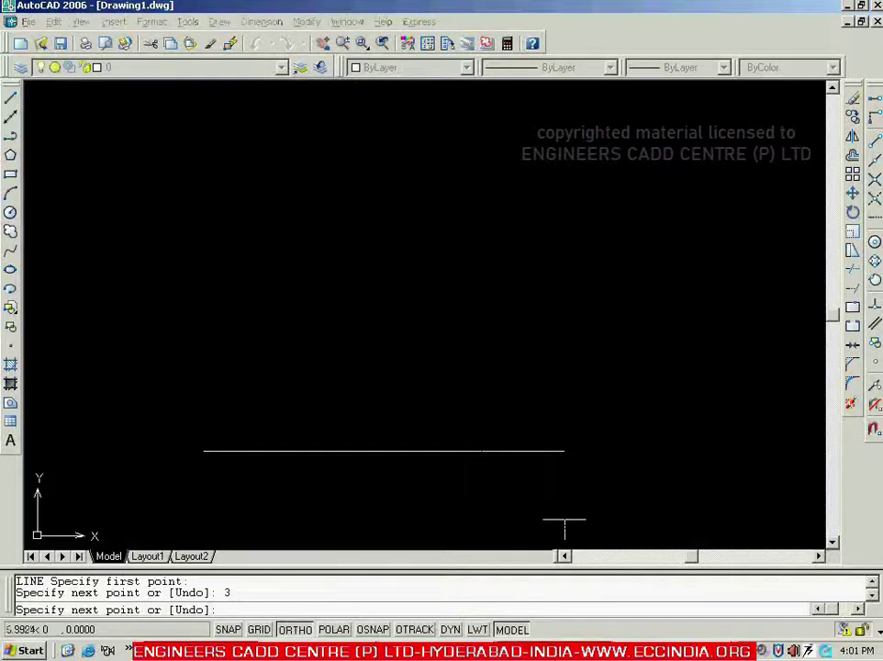
- Check the figure in Word and draw the right side 1.5 units straight up from the base's right end
key(alt+Tab)
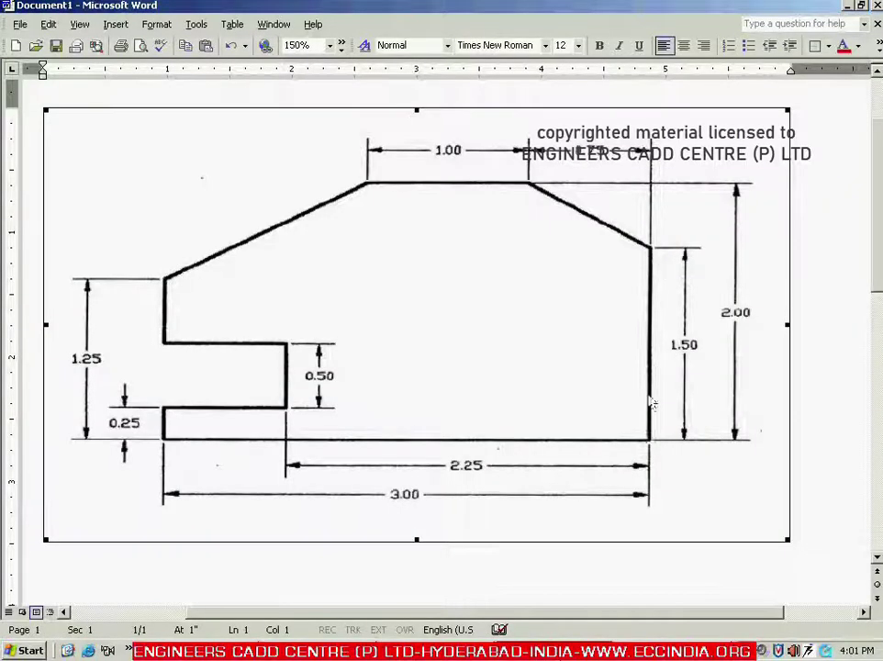
key(alt+Tab)
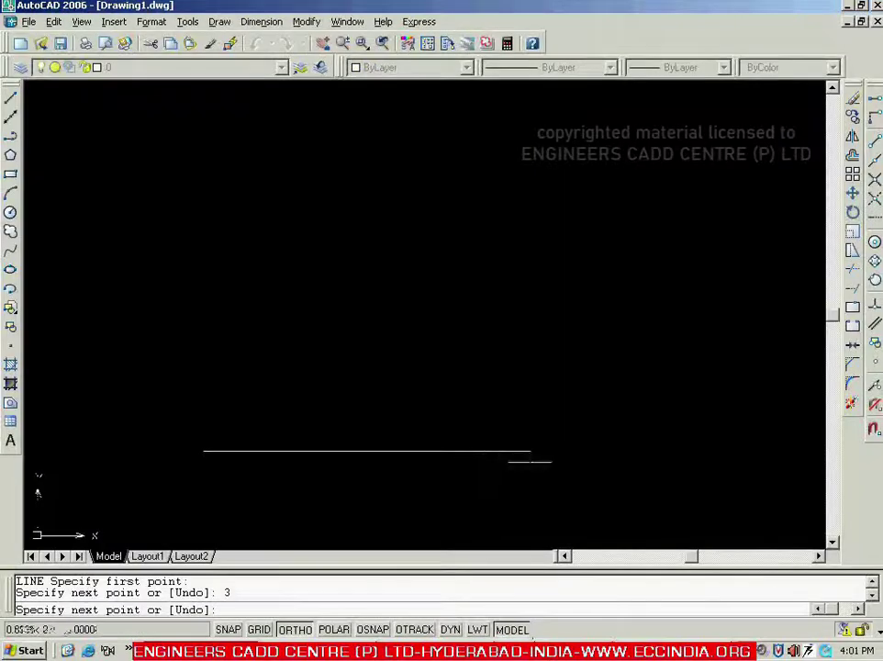
text(1)
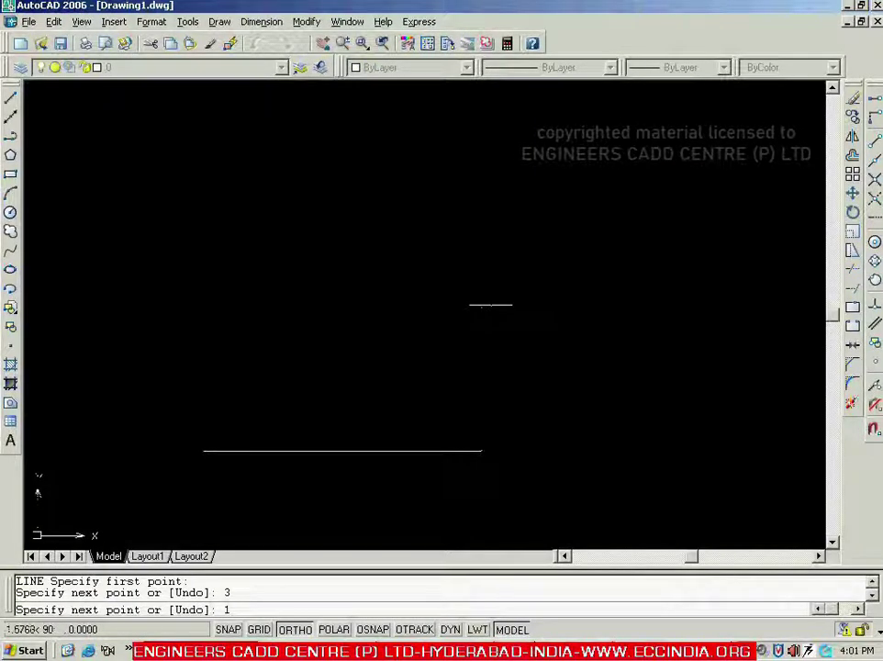
text(5)
key(Return)
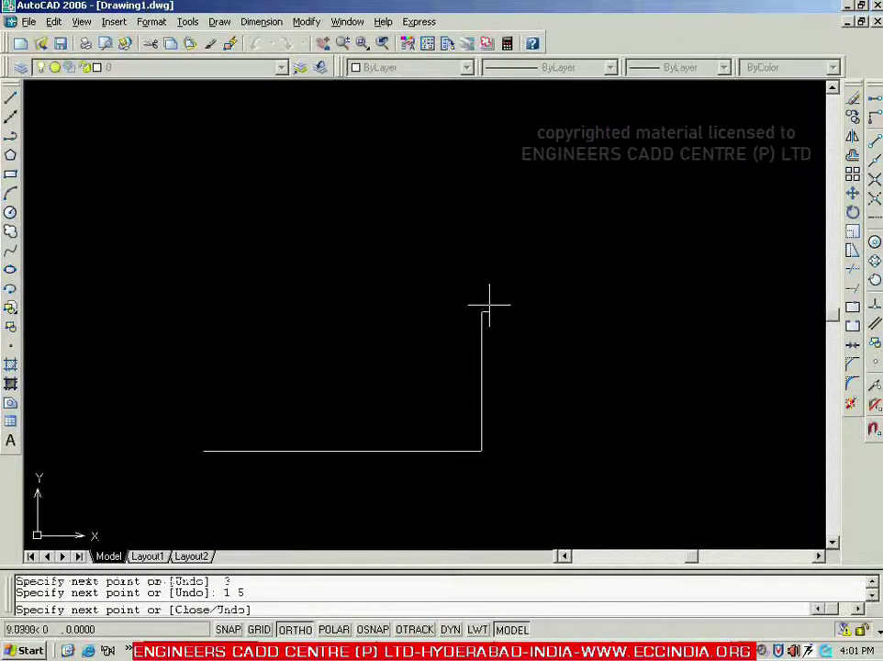
- After checking the figure in Word, draw the right slope to @-.75,.5 and continue with a horizontal top edge 1 unit to the left
key(alt+Tab)
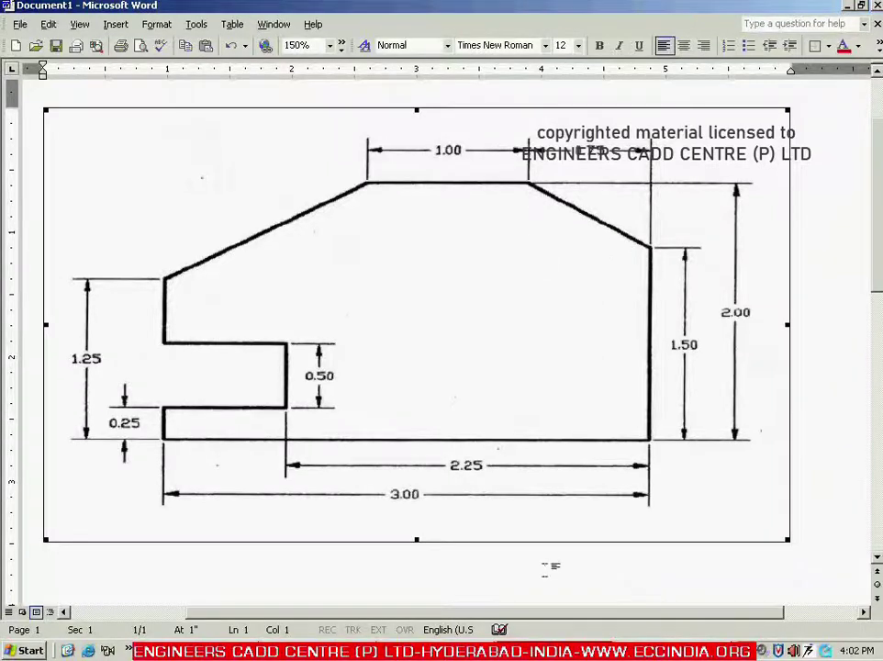
key(alt+Tab)
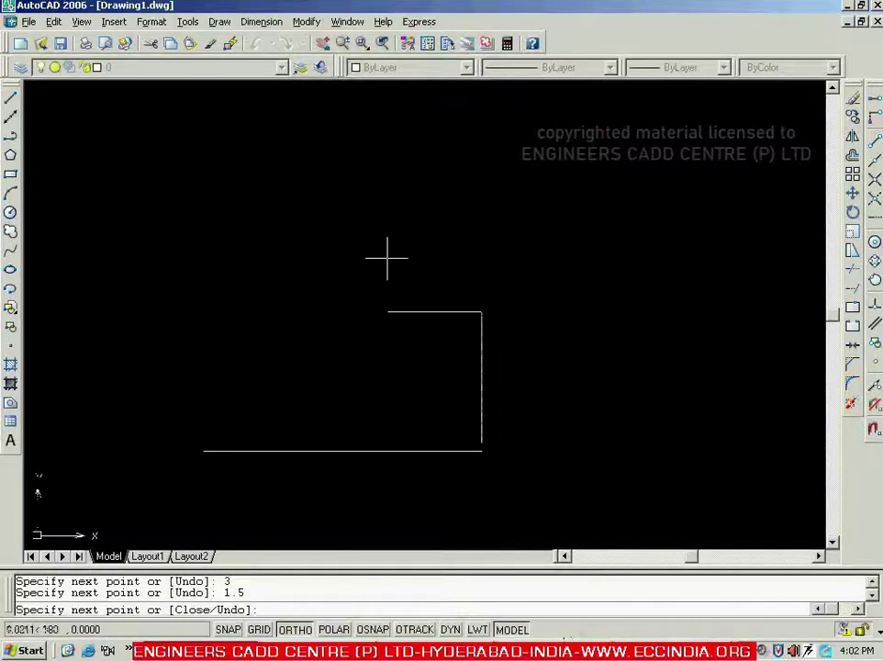
text(@-.75,)
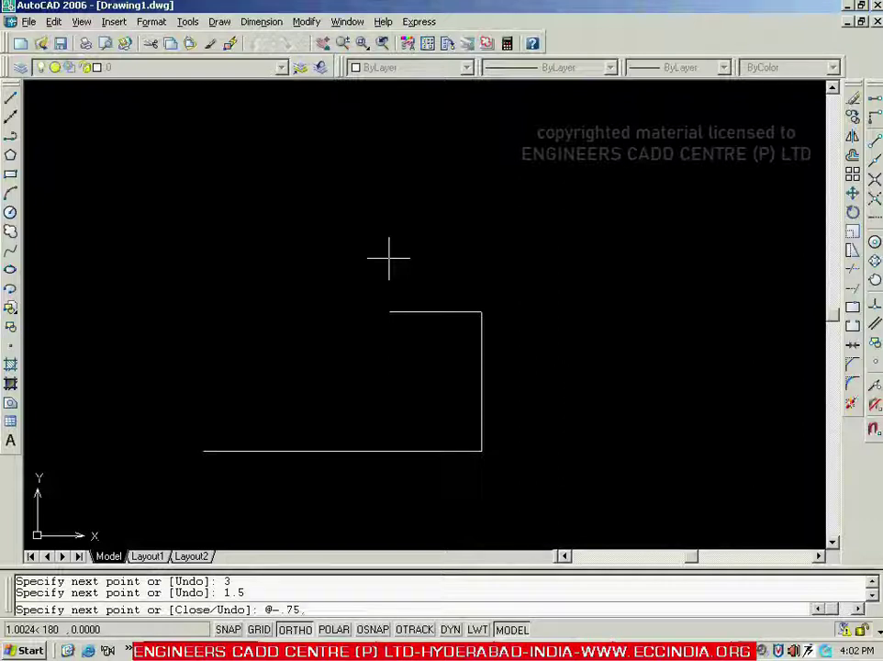
text(.5)
key(Return)
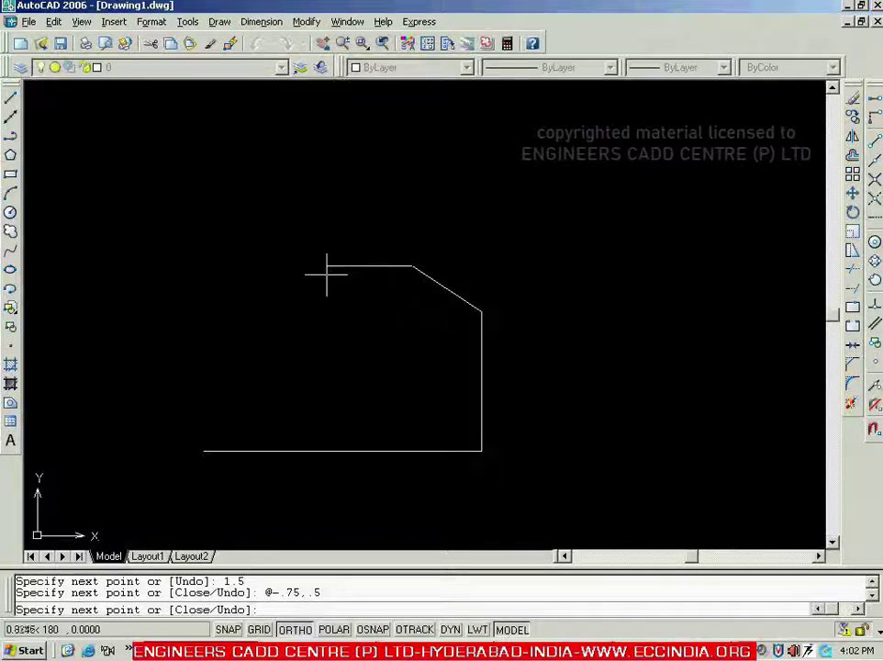
key(alt+Tab)
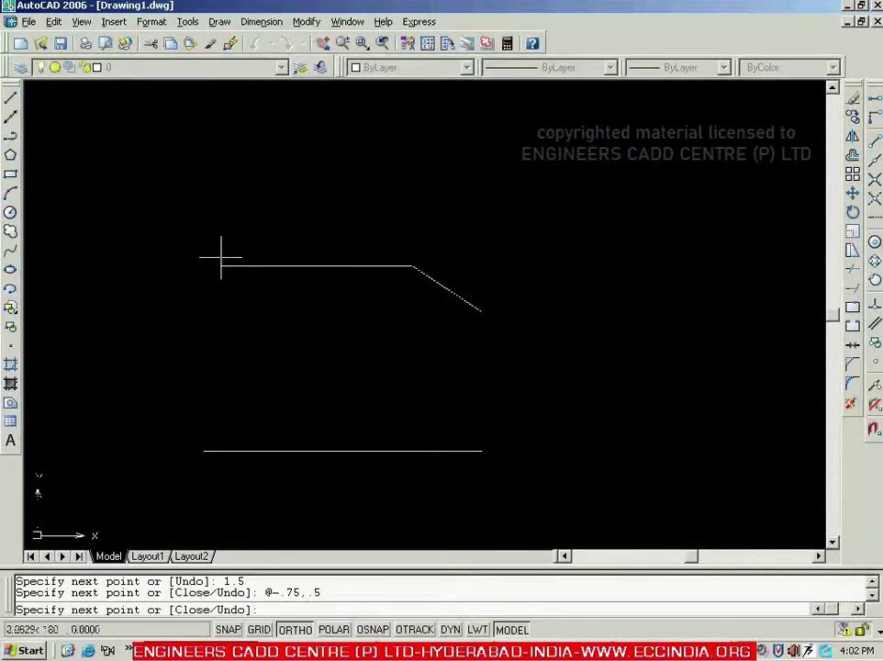
text(1)
key(Return)
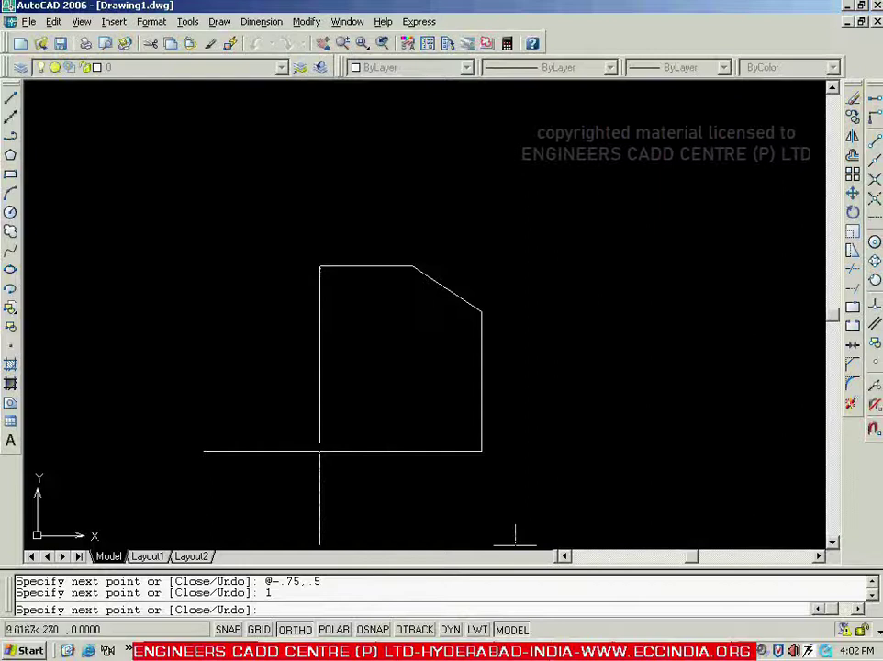
- Following the figure in Word, draw the left slope to @-1.25,-.75 and the upper left edge .5 units straight down
key(alt+Tab)
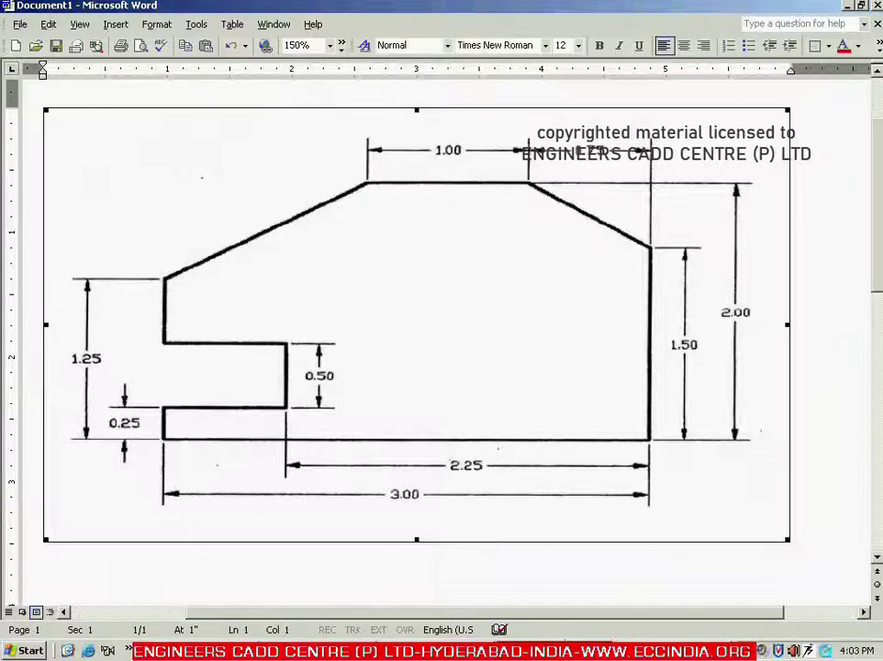
key(alt+Tab)
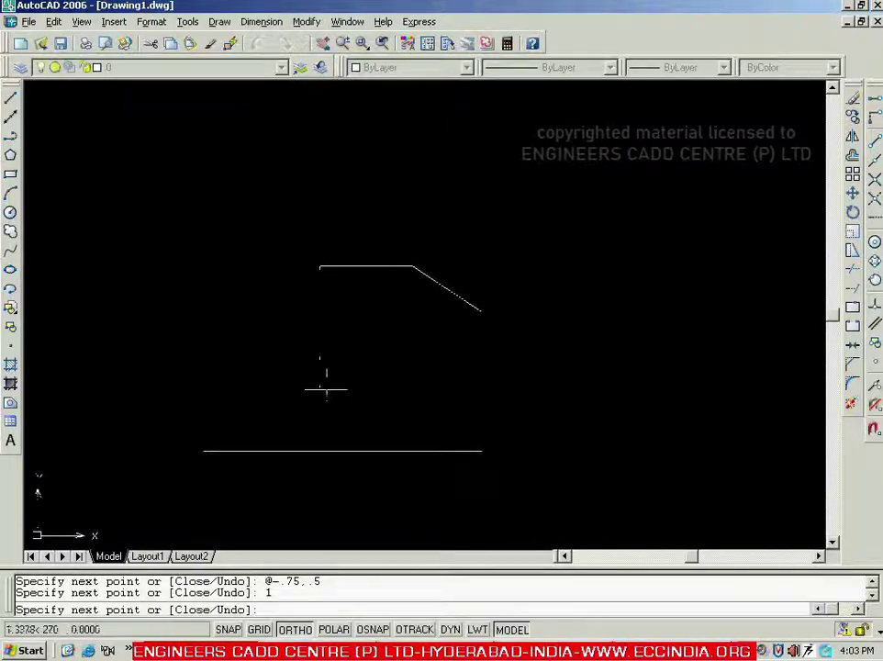
text(@-1.25)
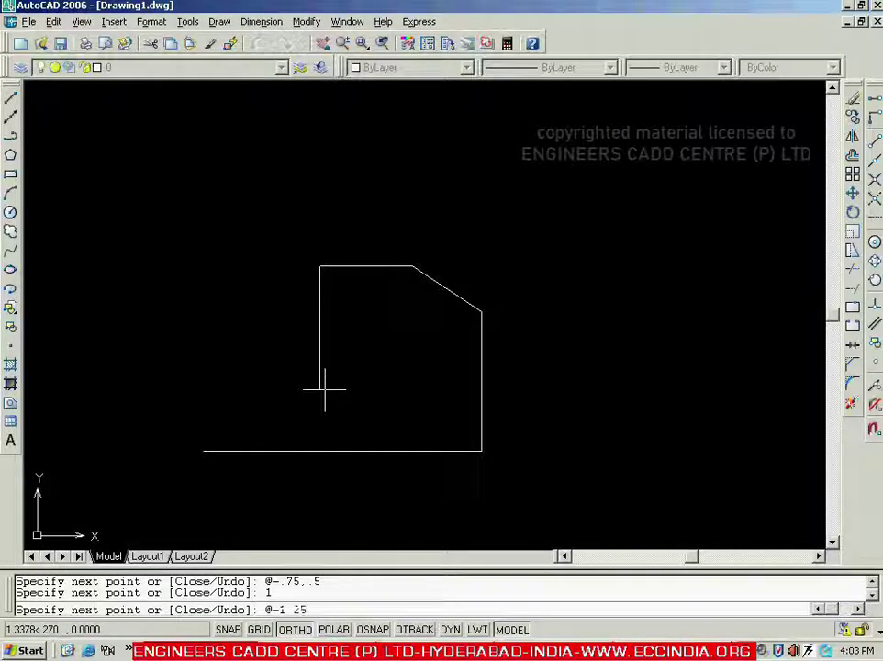
text(,-.75)
key(Return)
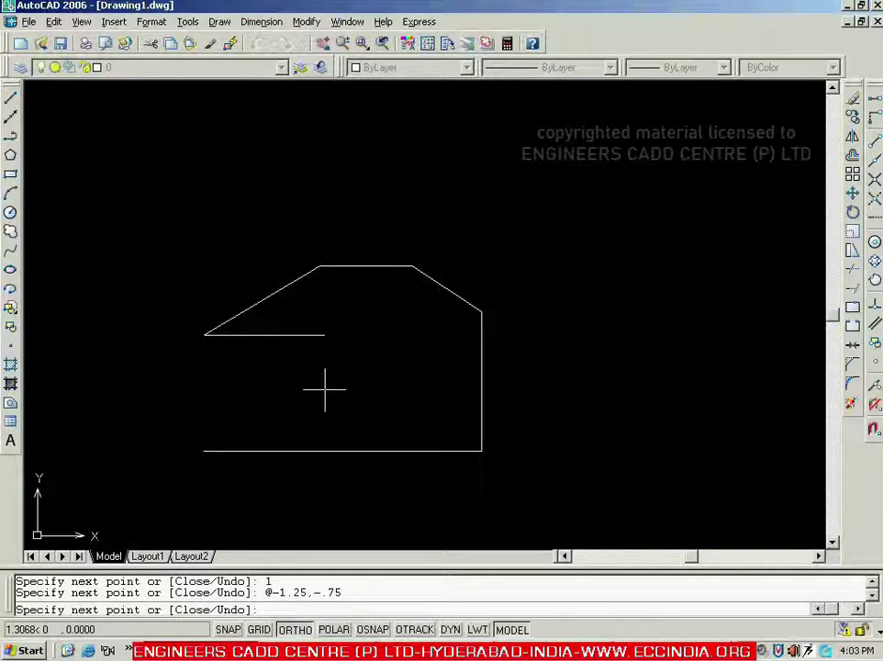
key(alt+Tab)
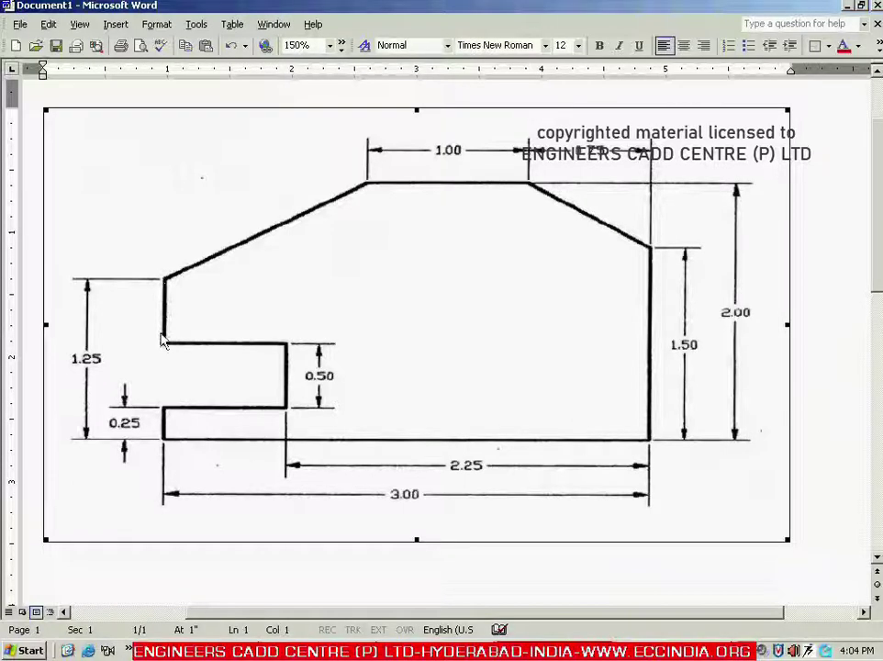
key(alt+Tab)
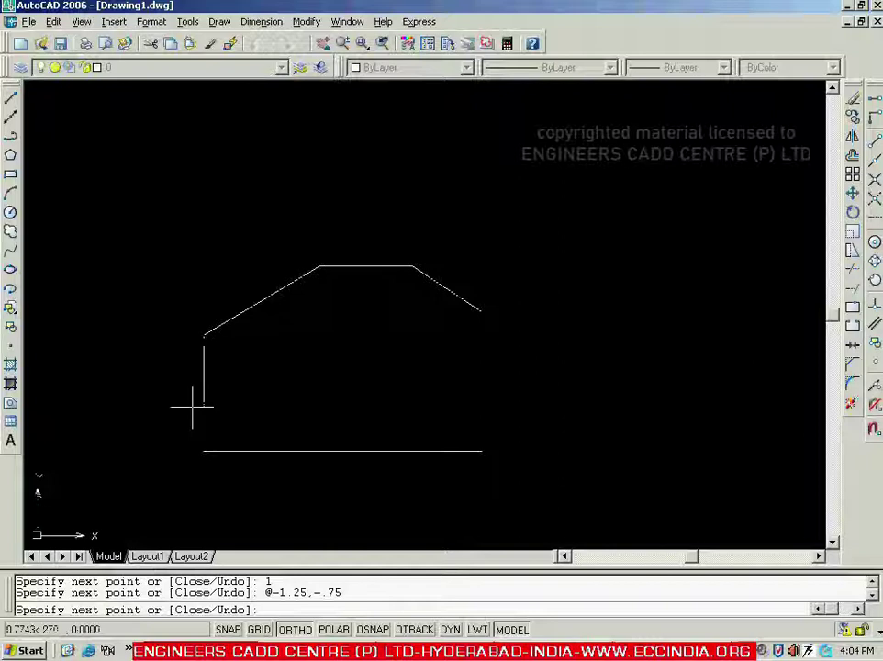
text(.5)
key(Return)
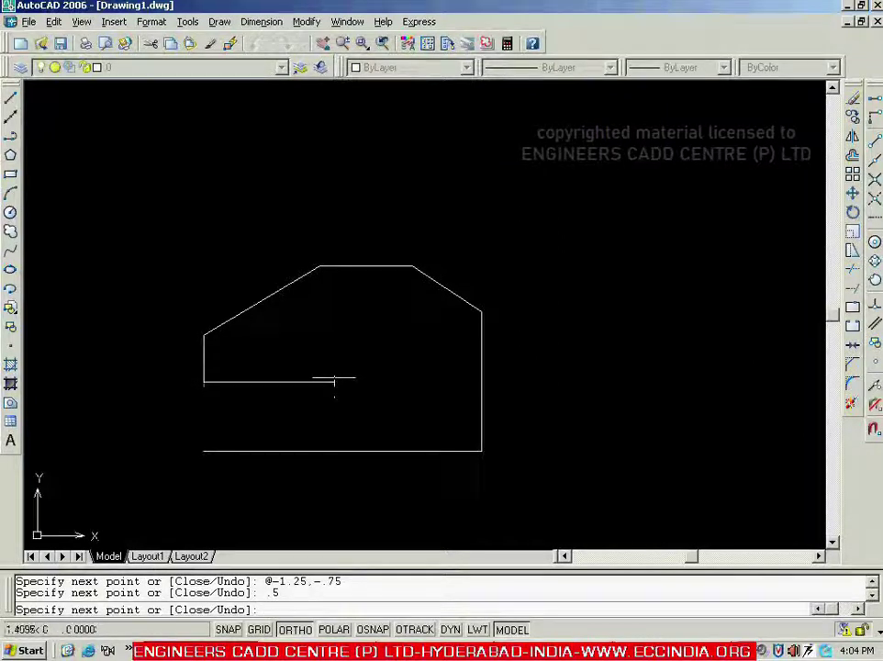
- Check the figure in Word and draw the left side's notch with lines .75 right, .5 down and .75 left
key(alt+Tab)
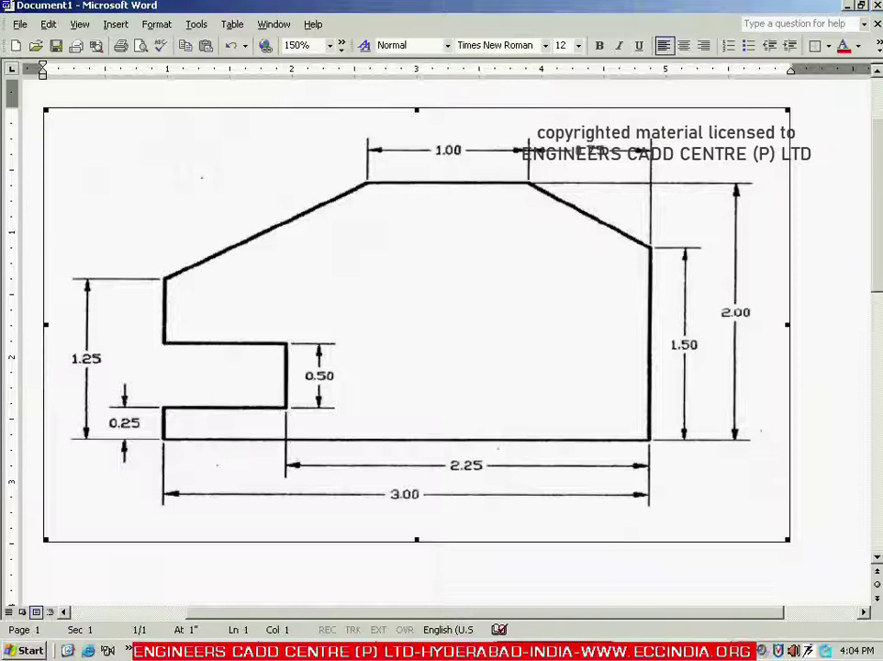
key(alt+Tab)
text(.75)
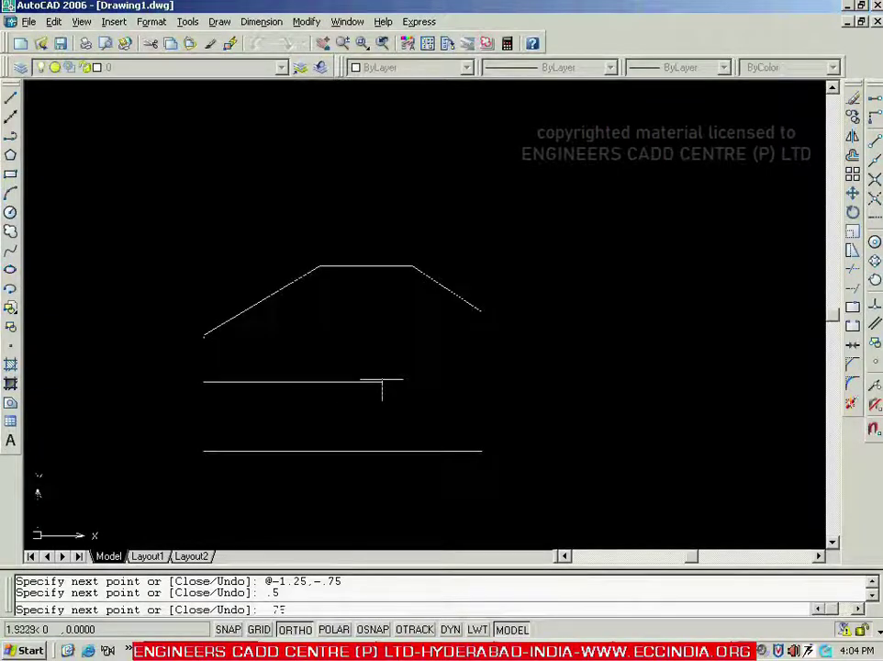
key(Return)
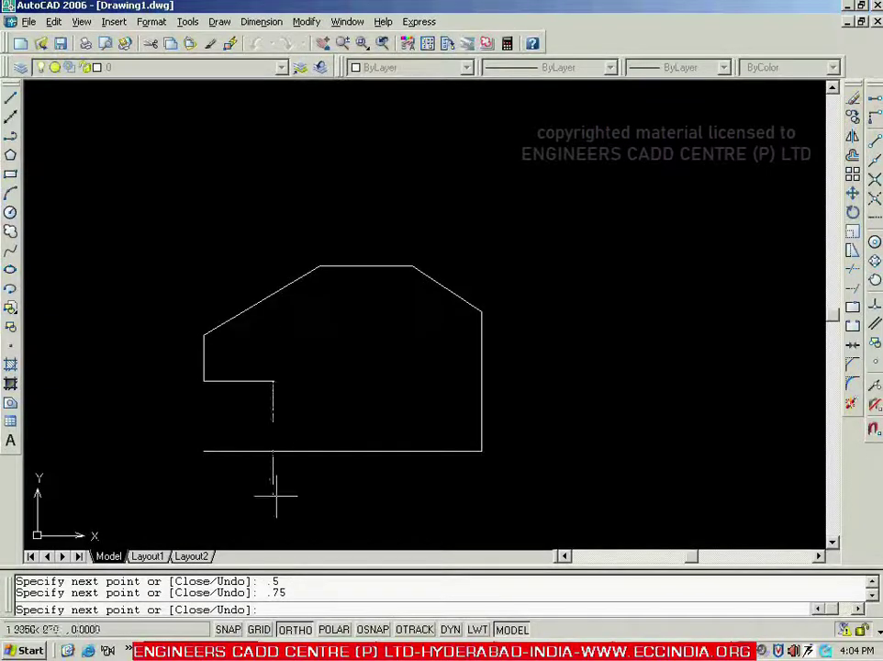
text(.5)
key(Return)
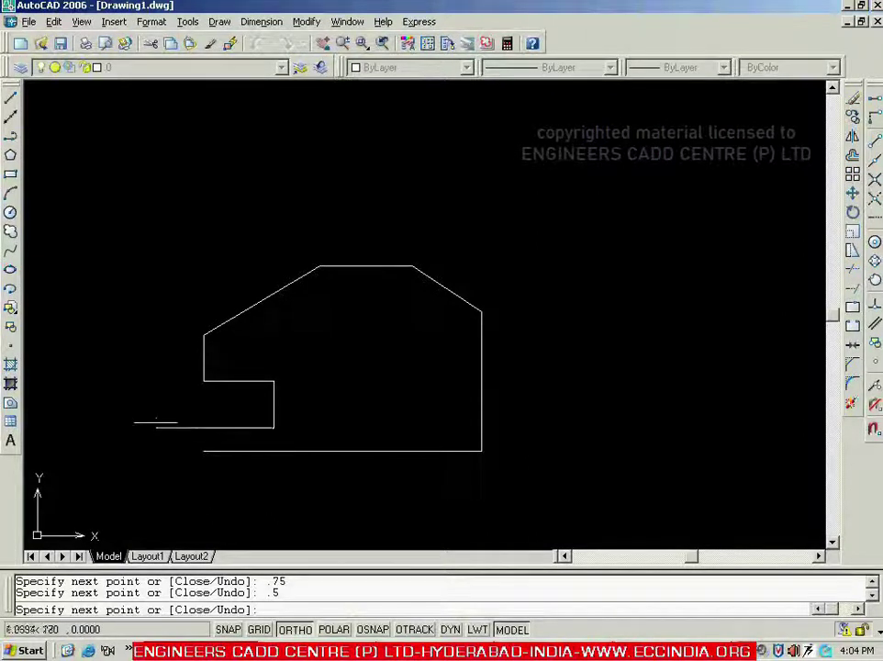
text(.75)
key(Return)
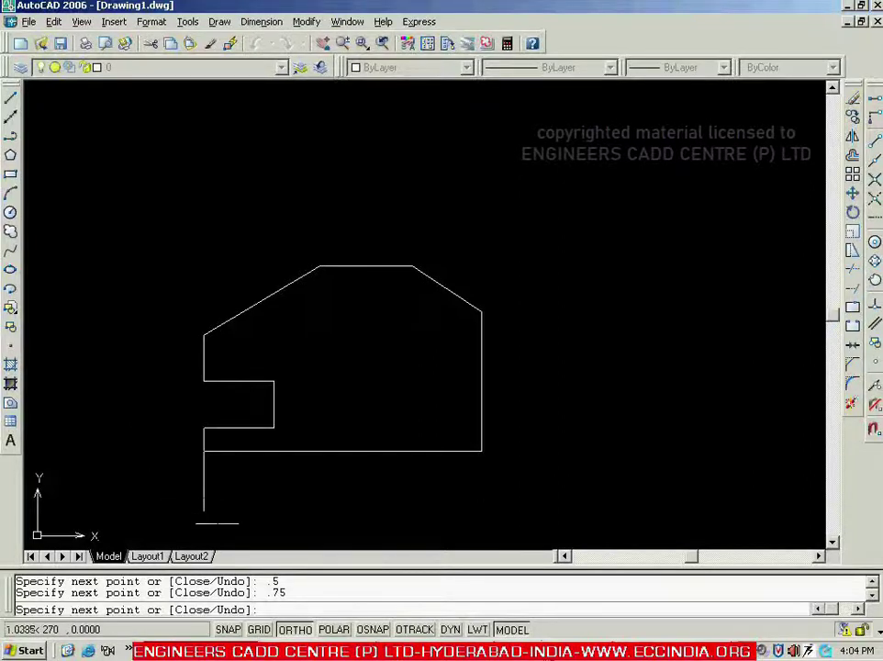
- Check the figure in Word, close the outline with a line .25 down to the starting point, and end the Line command
key(alt+Tab)
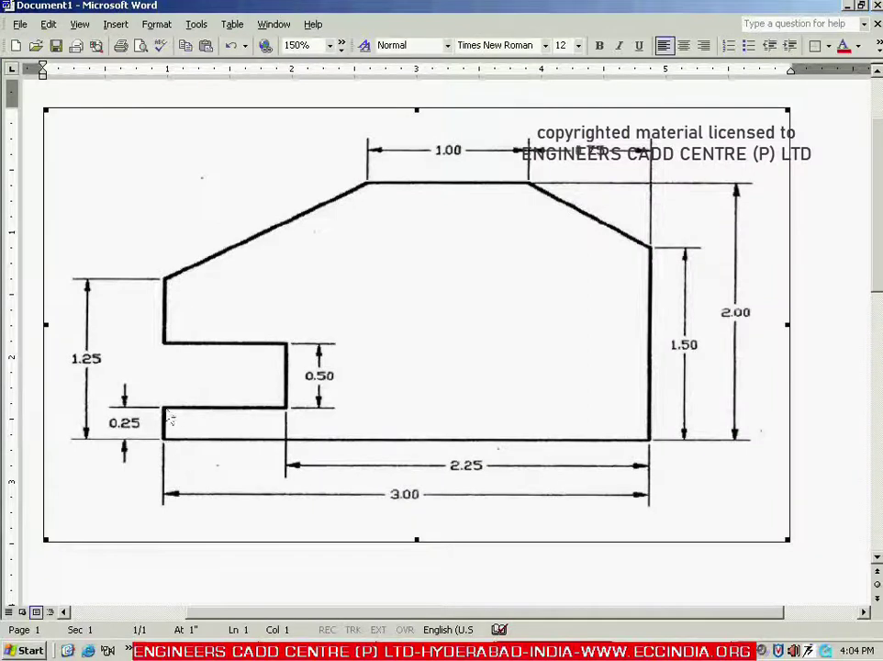
key(alt+Tab)
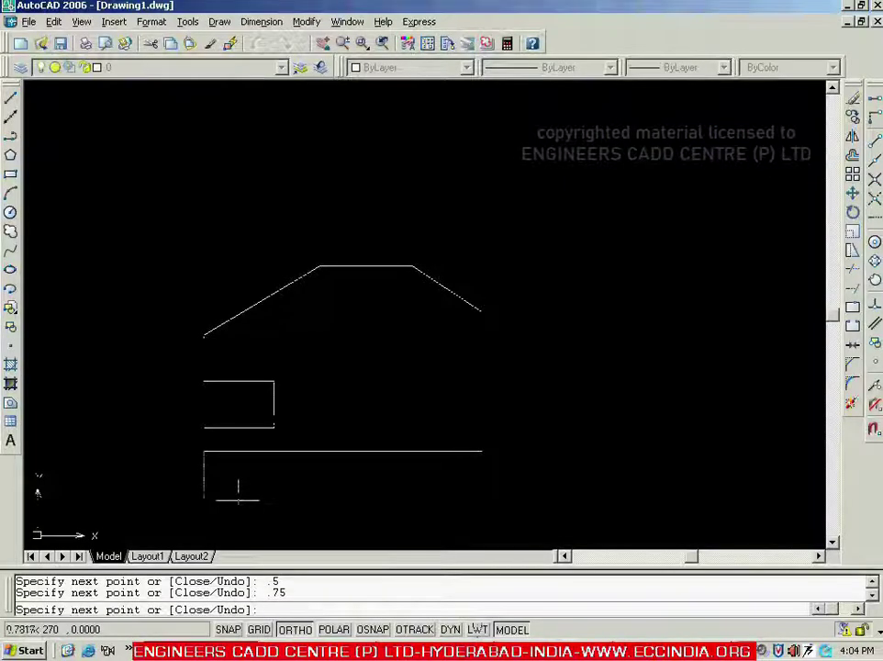
key(Return)
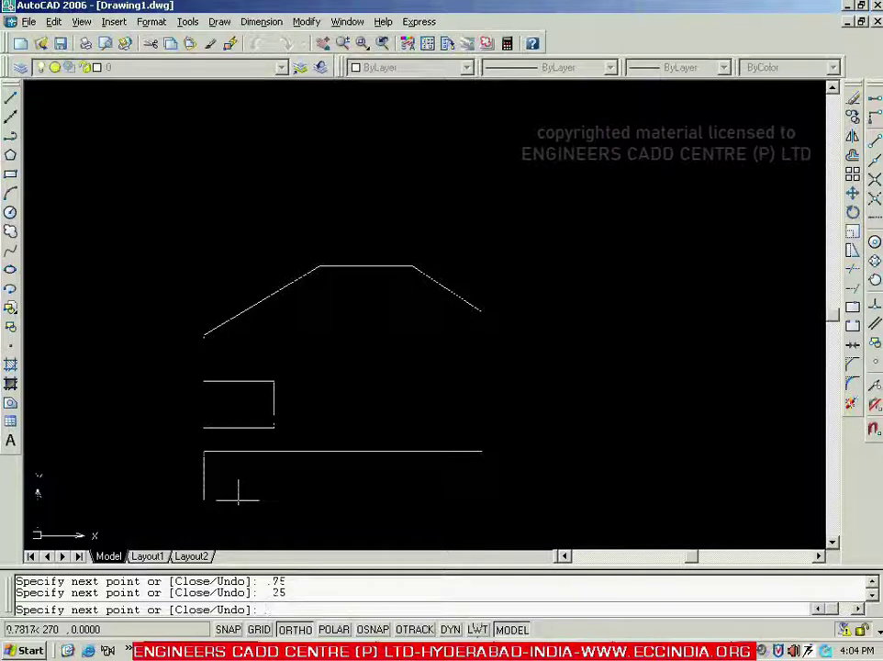
key(Escape)
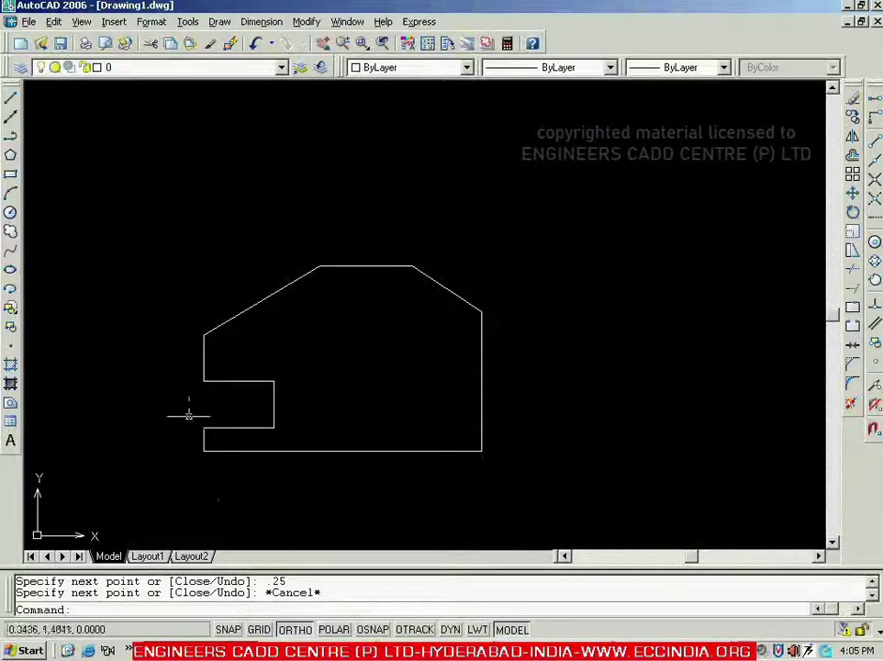
- Erase the entire notched outline from the drawing
click(139, 246)
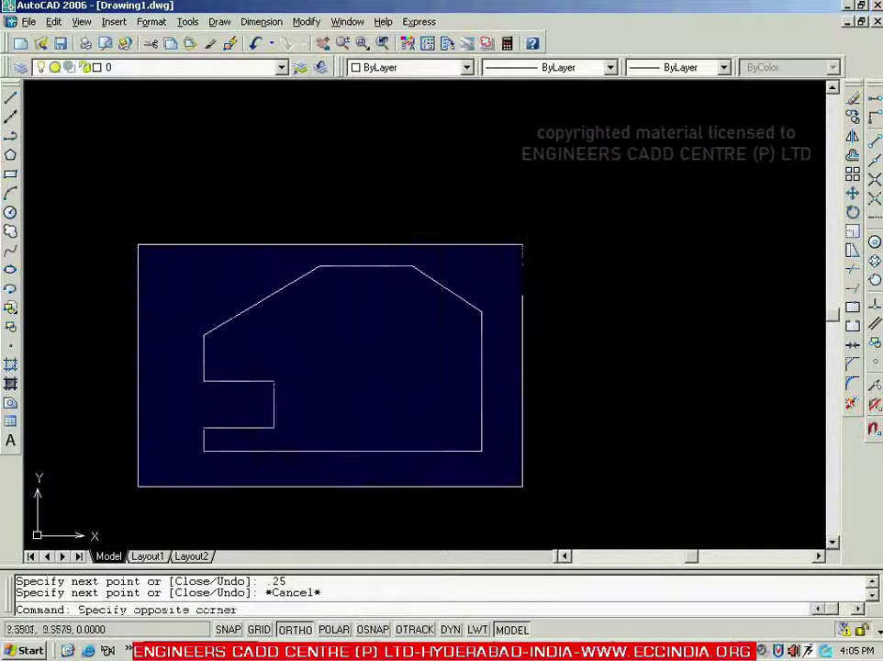
click(523, 481)
key(Delete)
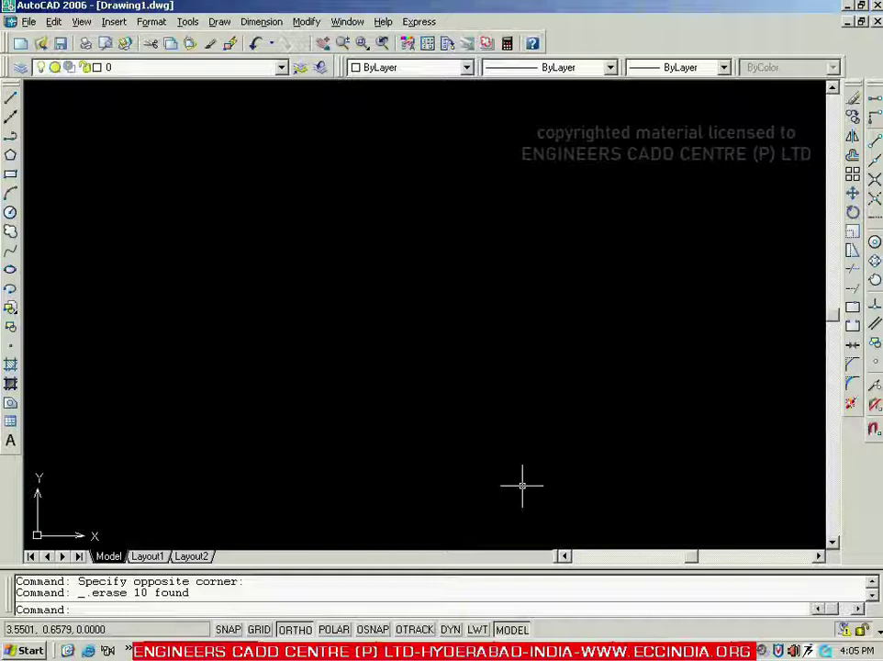
- Draw a stepped open figure of four connected orthogonal lines running right, down, right and up, and end the Line command
click(10, 97)
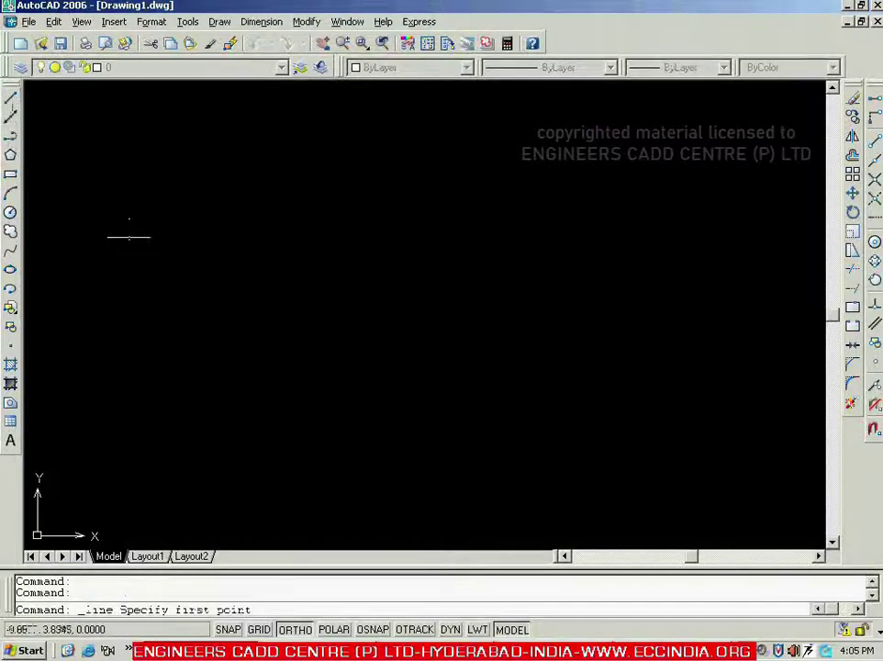
click(129, 237)
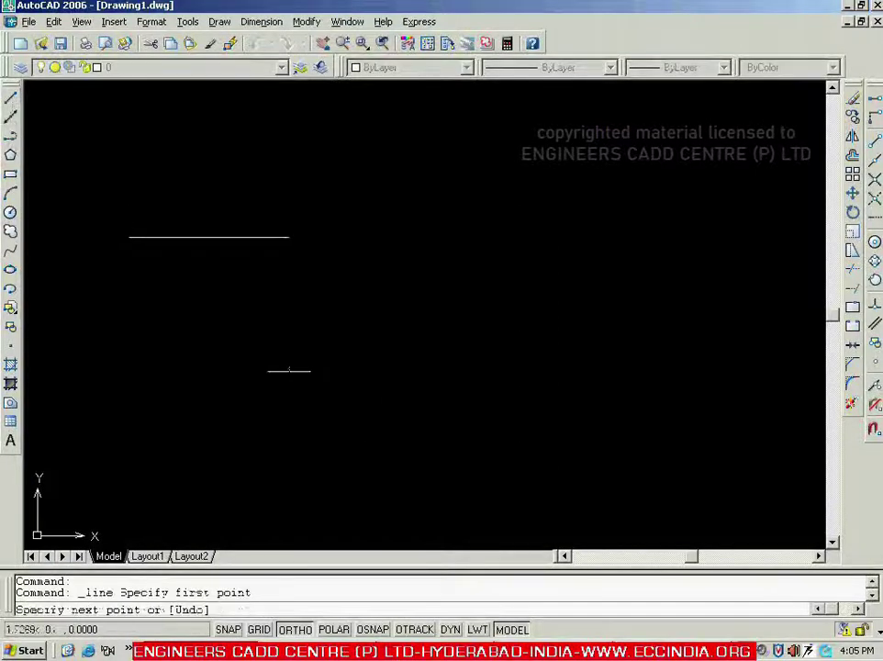
click(313, 303)
click(316, 361)
click(514, 357)
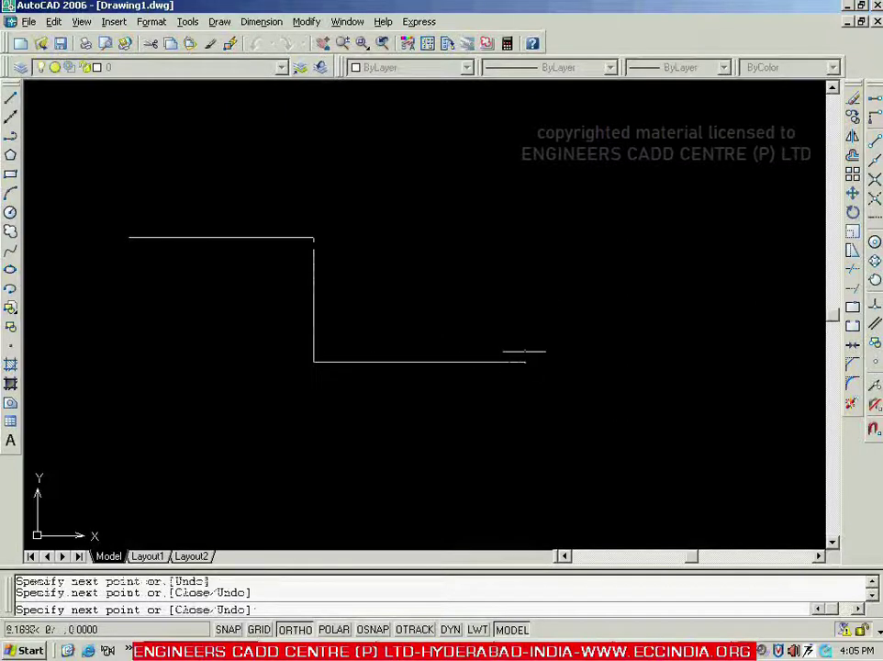
click(519, 263)
key(Escape)
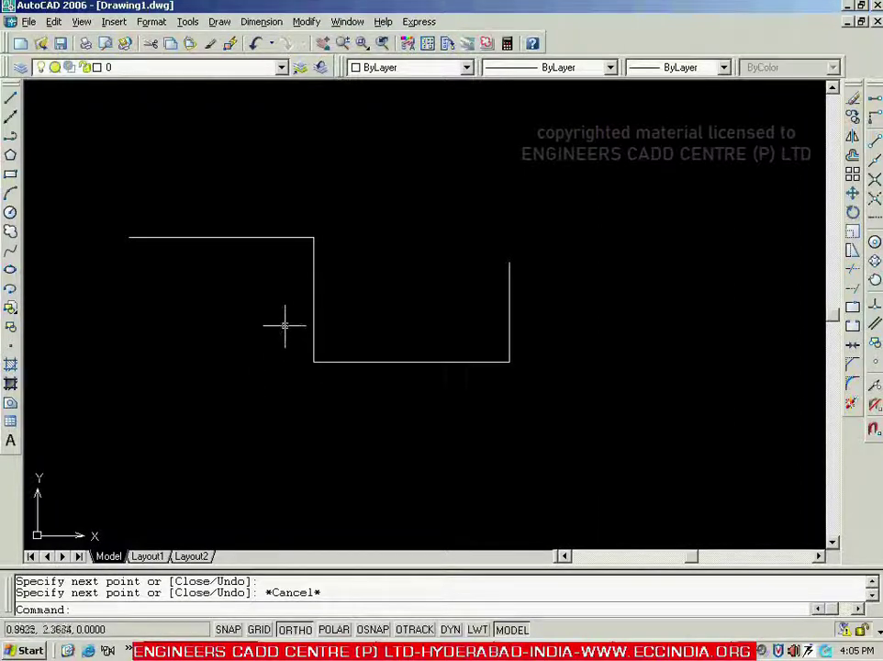
- Pick the left vertical line and the lower horizontal line individually, clearing the selection after each pick
click(312, 310)
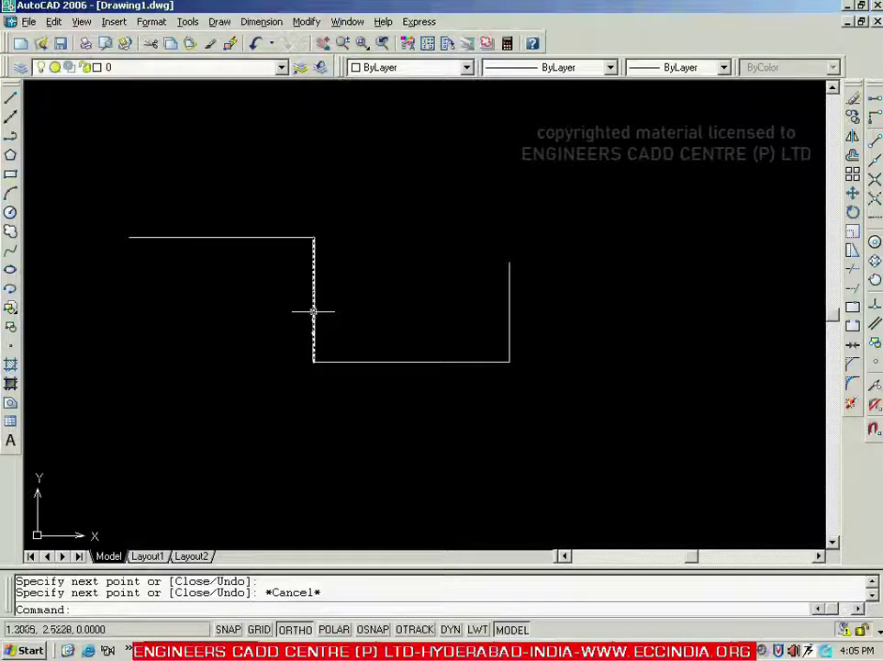
click(312, 315)
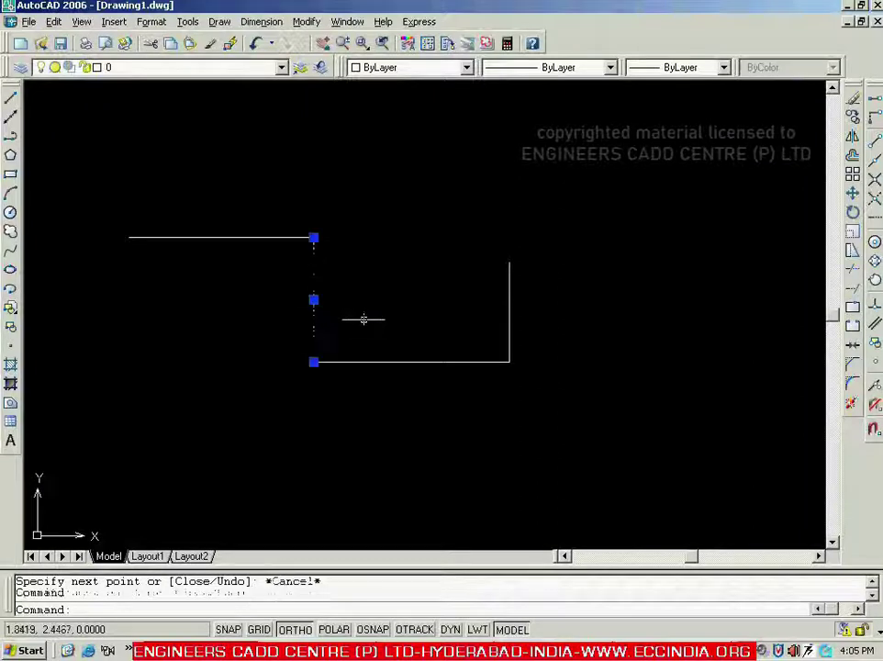
key(Escape)
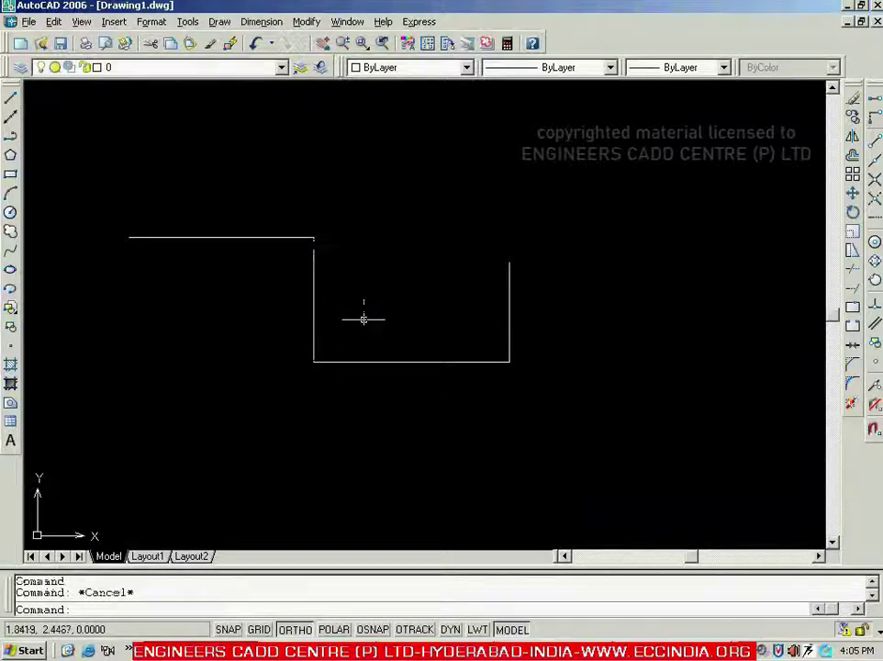
click(392, 361)
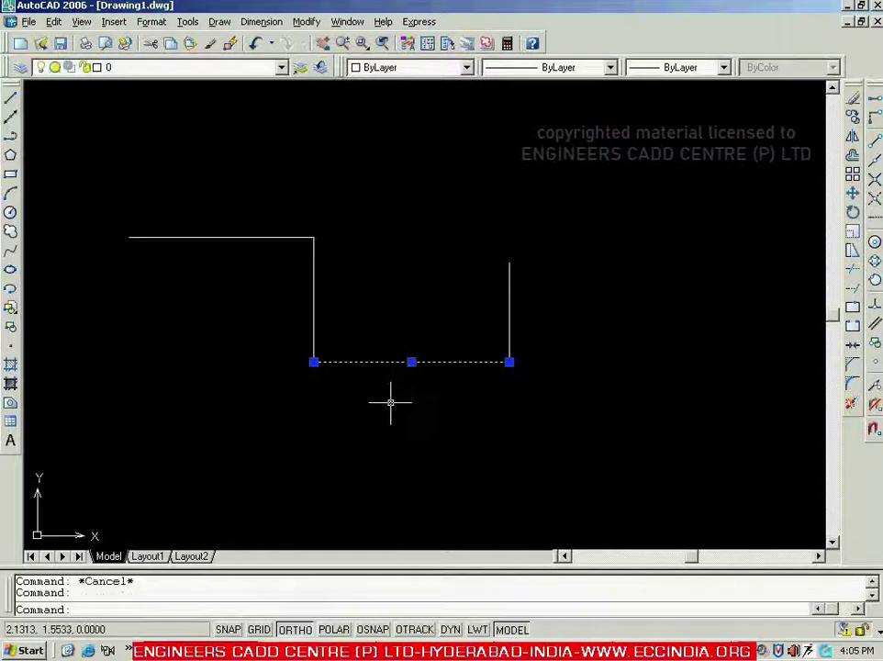
key(Escape)
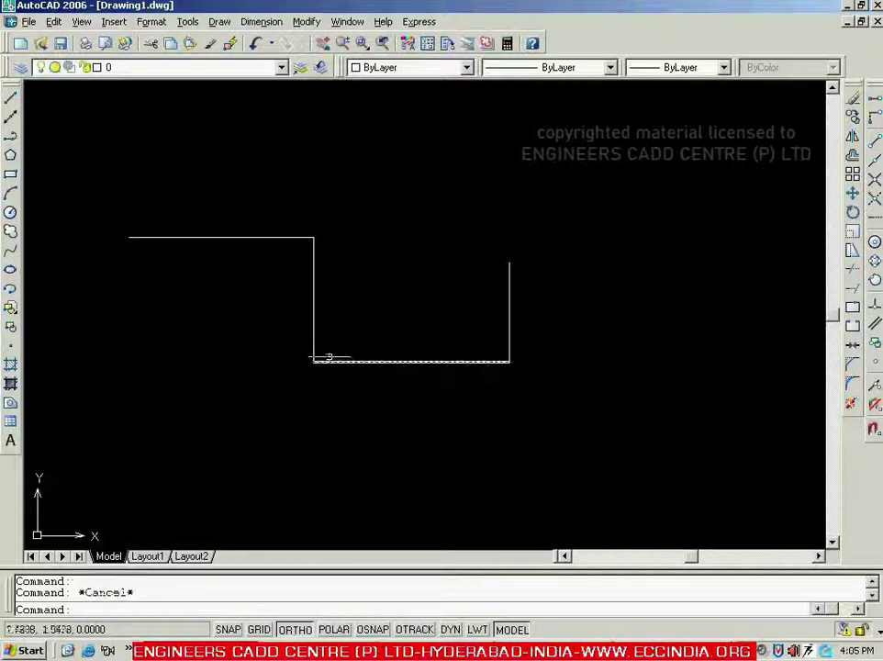
click(313, 310)
key(Escape)
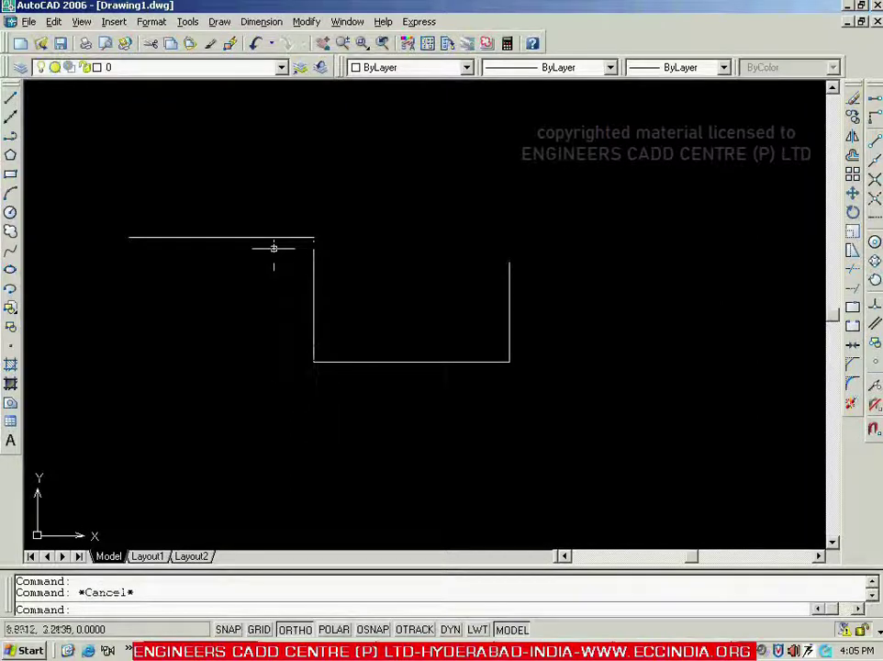
click(313, 300)
key(Escape)
click(394, 361)
key(Escape)
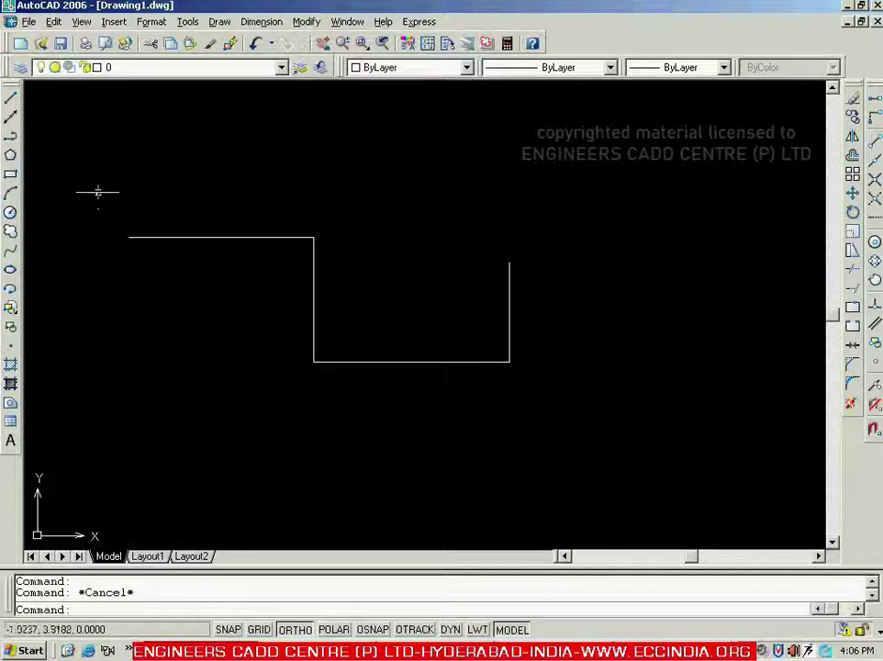
- Select all four lines with a left-to-right window enclosing the entire figure, and clear the selection
click(28, 138)
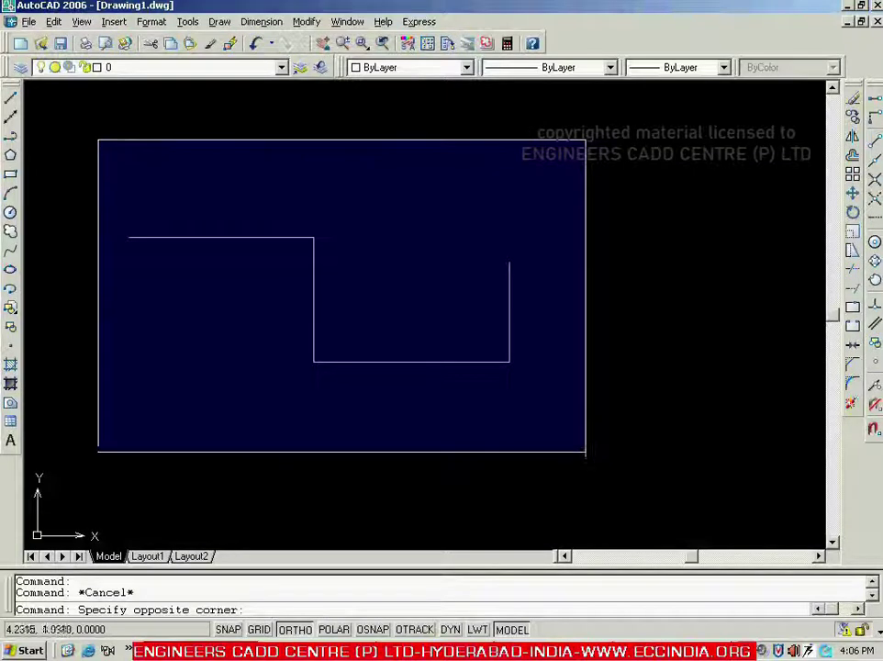
click(587, 451)
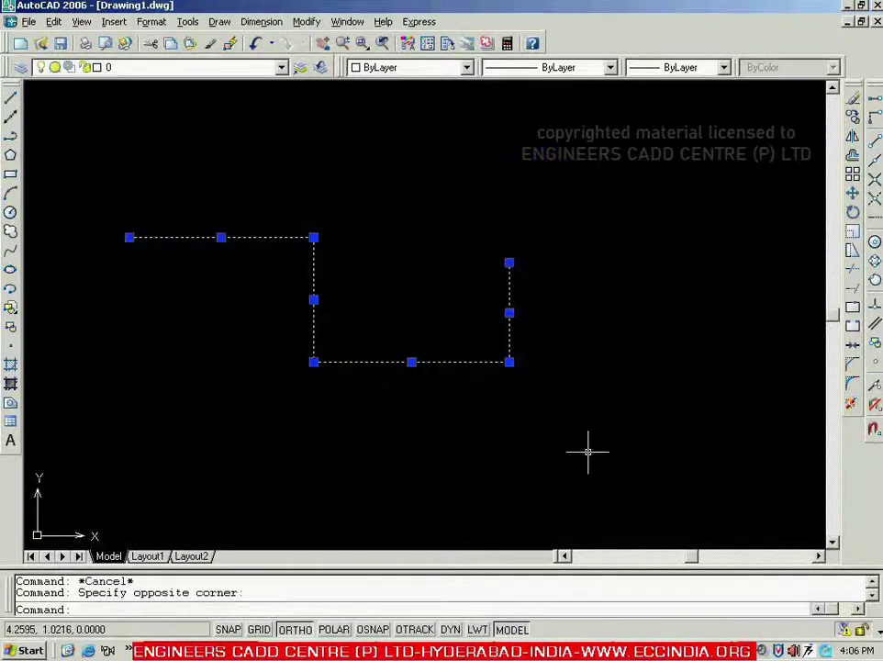
key(Escape)
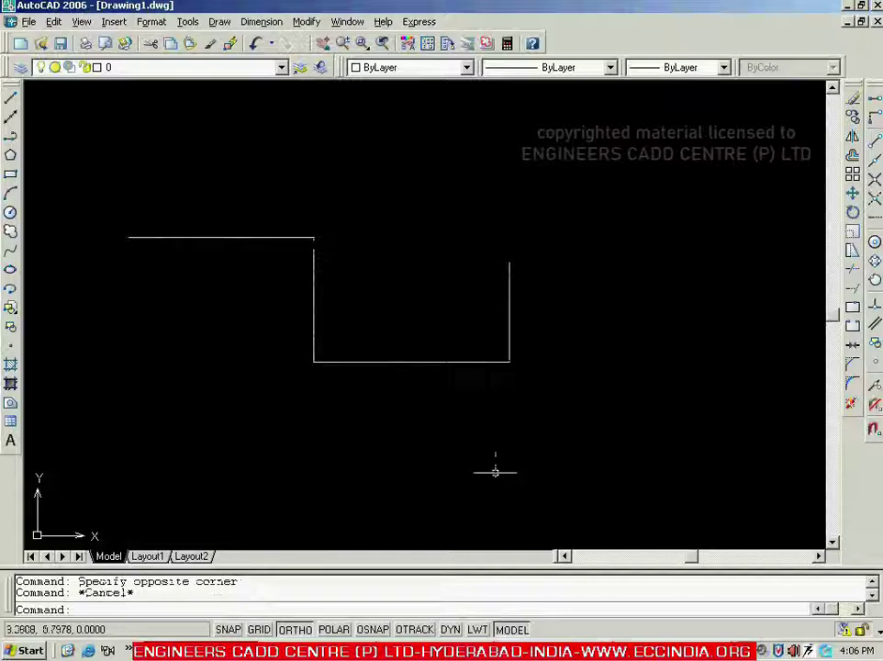
- Make two left-to-right window selections that fully enclose only the upper horizontal and left vertical lines, clearing the selection each time
click(89, 174)
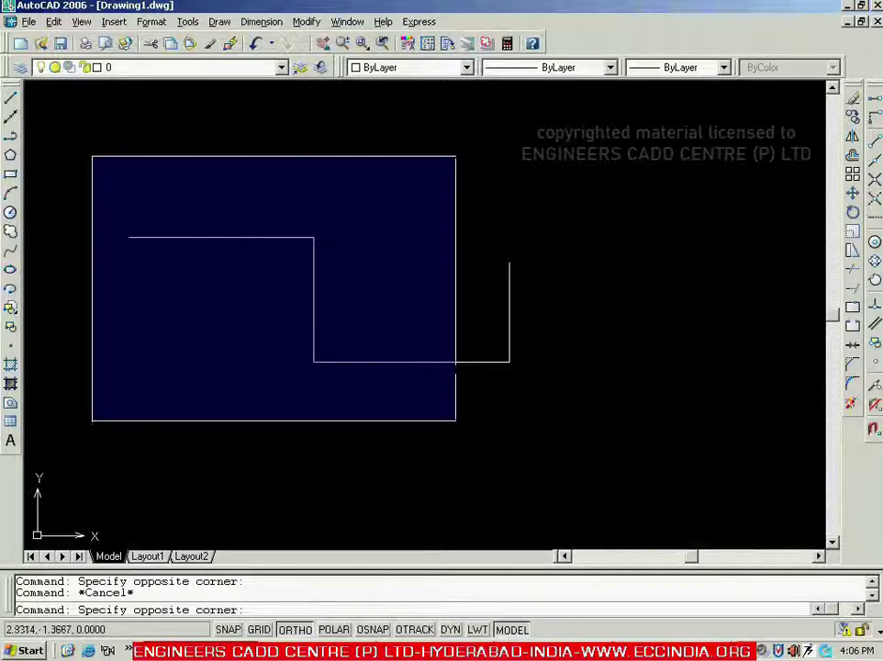
click(454, 419)
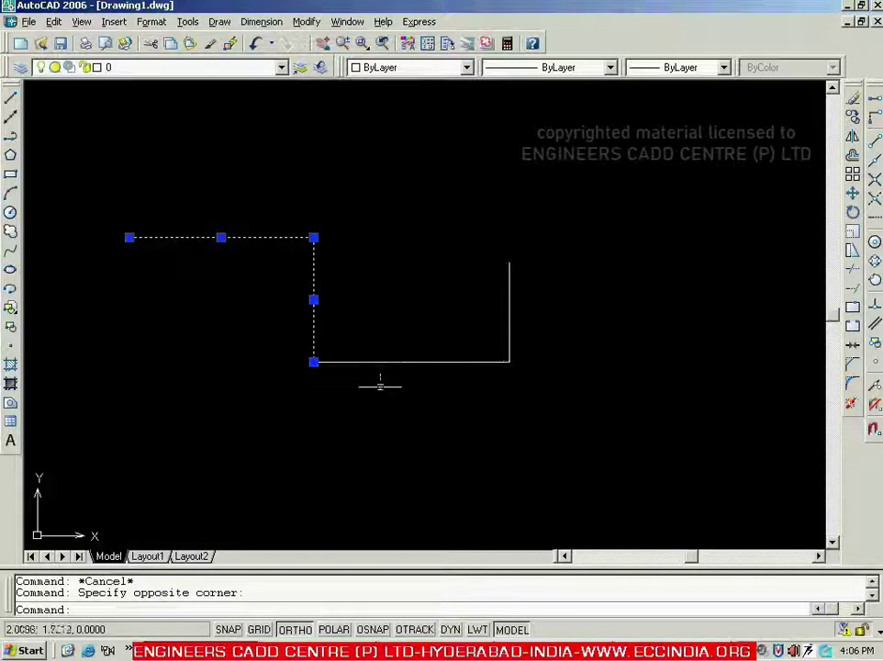
key(Escape)
click(89, 189)
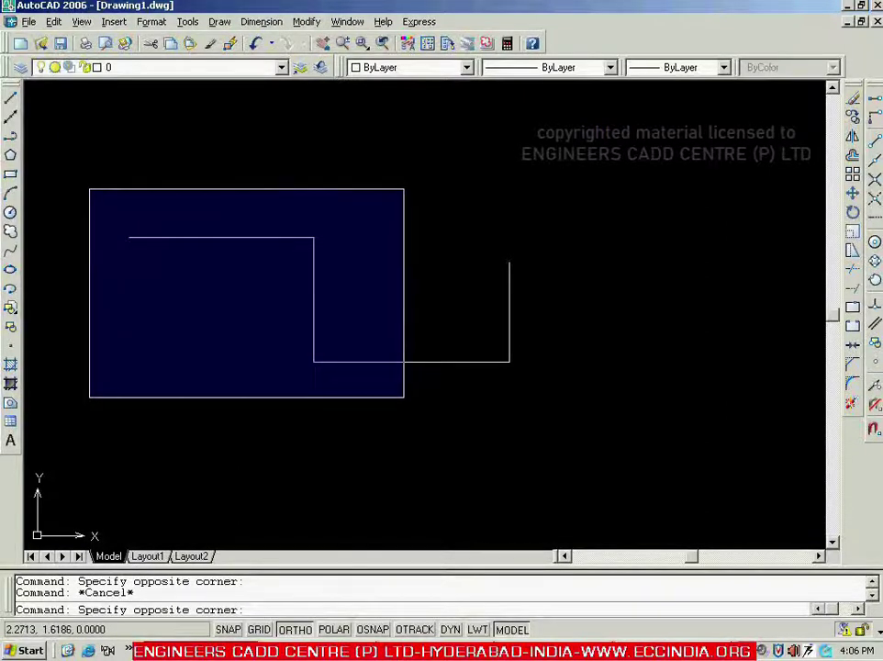
click(403, 396)
key(Escape)
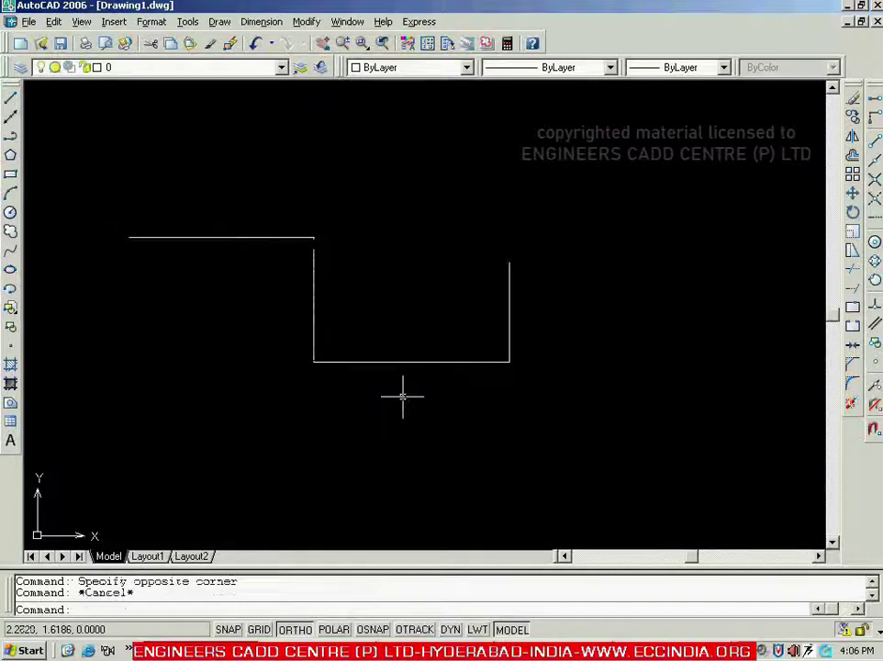
- Extend a left-to-right selection window just past the right vertical line to enclose the complete figure, and clear the selection
click(91, 174)
click(521, 401)
key(Escape)
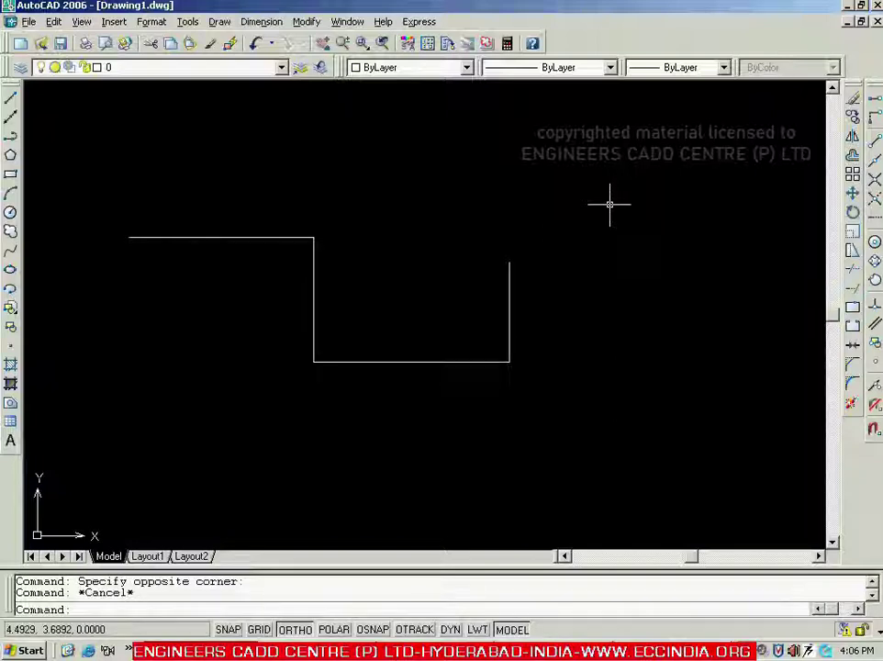
- Select all four lines with a right-to-left crossing window that cuts through the upper horizontal line, and clear the selection
click(633, 155)
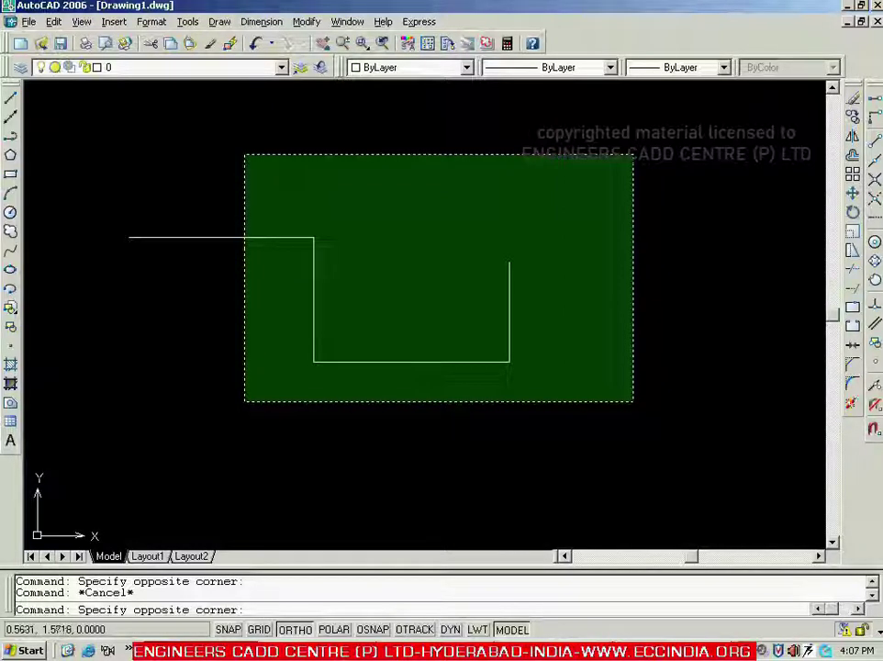
click(245, 401)
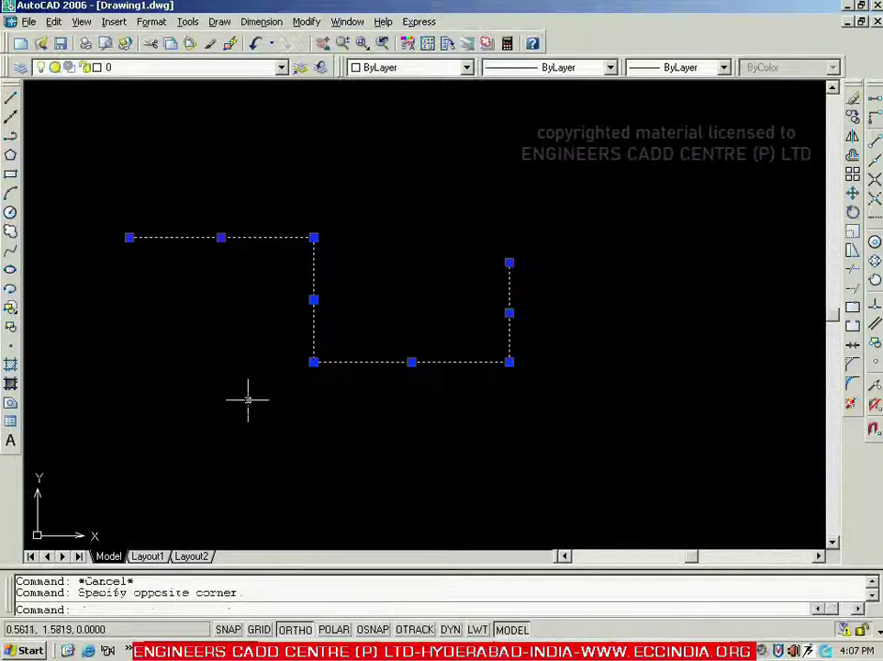
key(Escape)
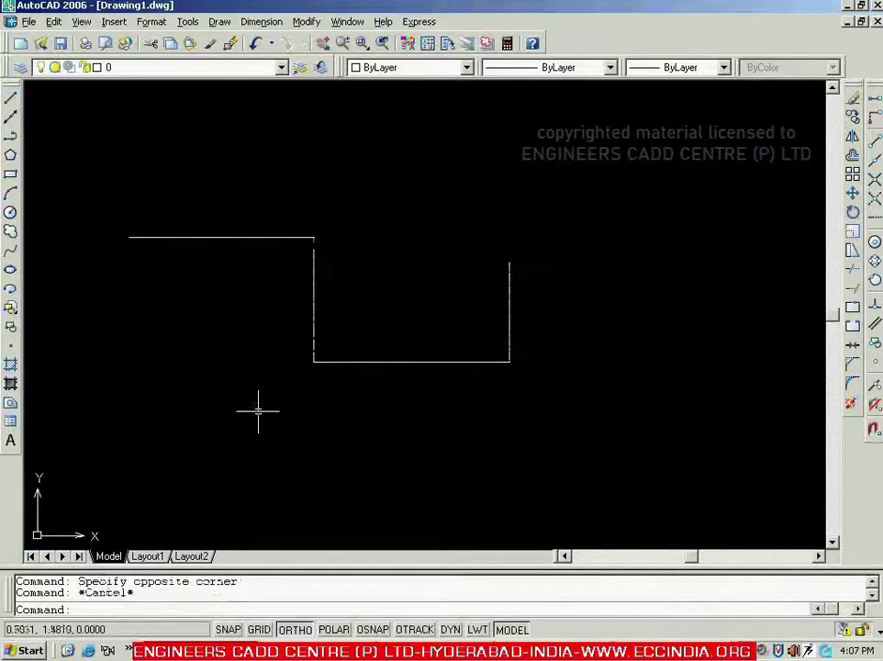
- Select the upper horizontal line and both vertical lines with a crossing window that stays above the lower horizontal line, and clear the selection
click(605, 147)
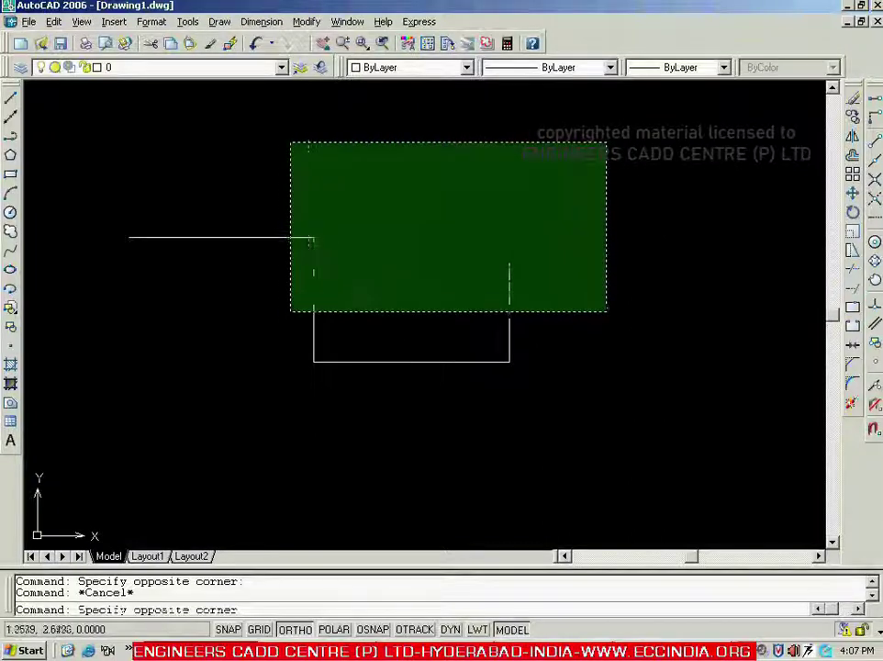
click(277, 317)
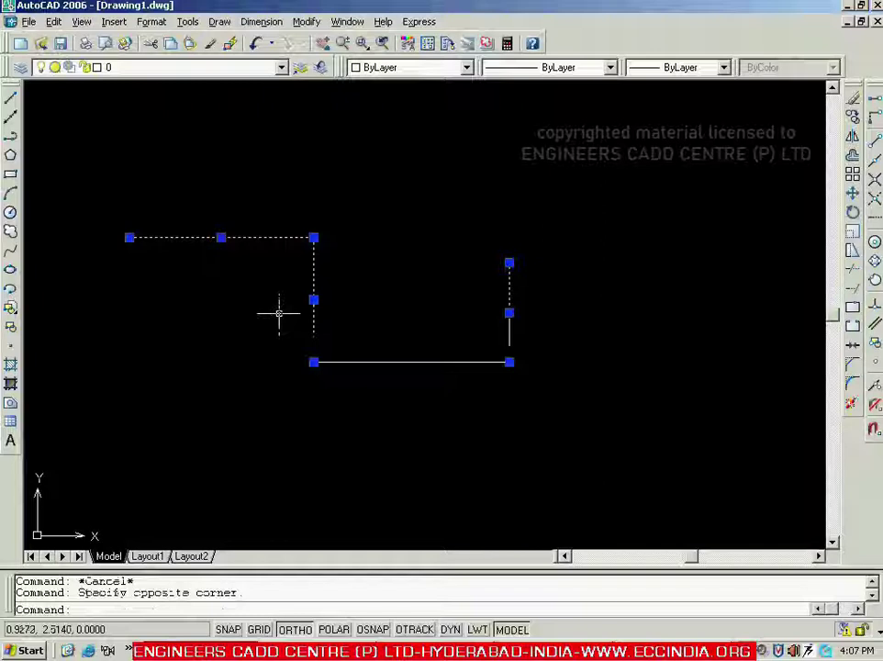
key(Escape)
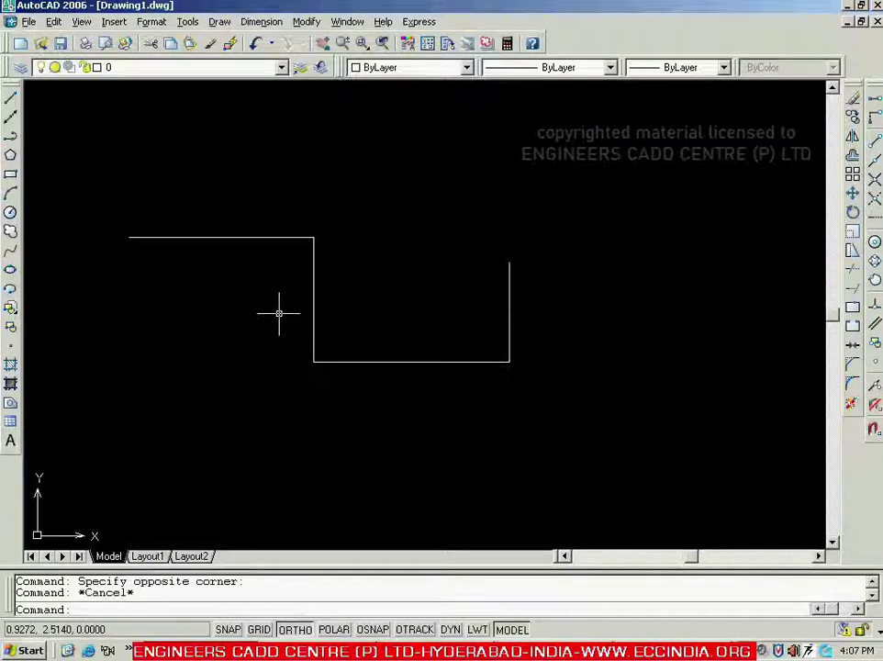